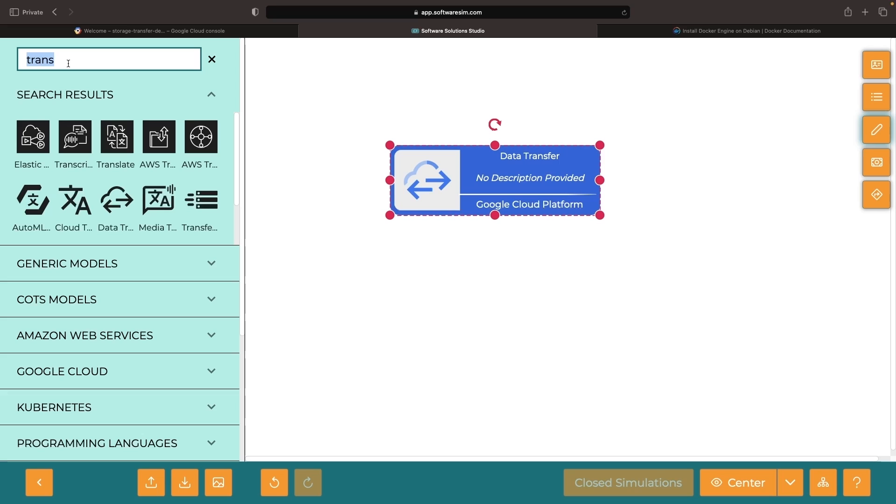
Step: Search the model library for "cloud stor" and add the Cloud Storage model beside Data Transfer
{"action": "type", "text": "cloud"}
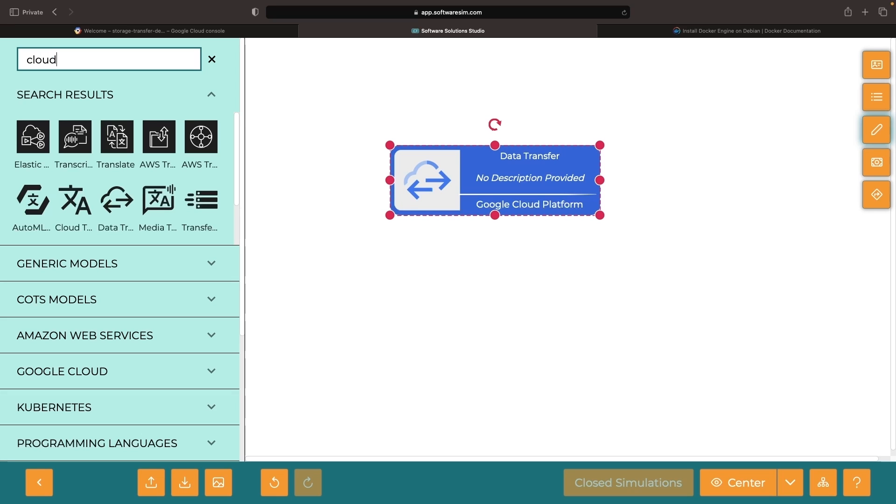
{"action": "type", "text": " s"}
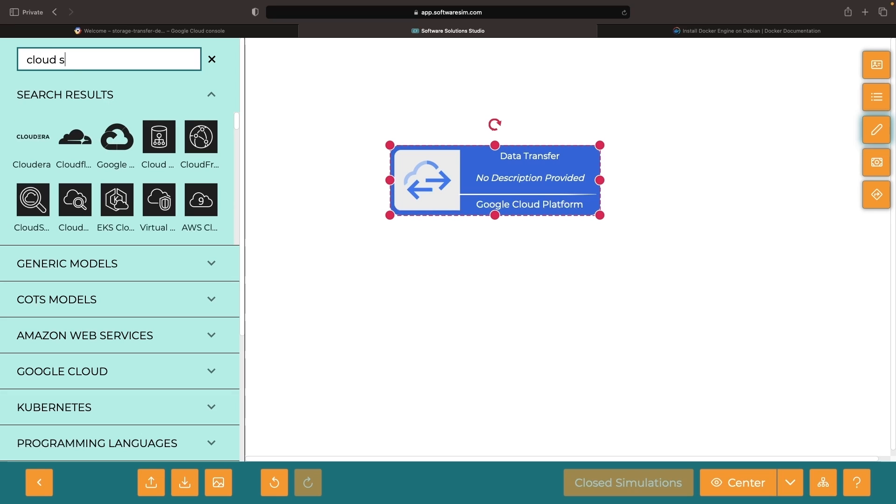
{"action": "type", "text": "tor"}
{"action": "left_click_drag", "start_coordinate": [119, 136], "coordinate": [476, 172]}
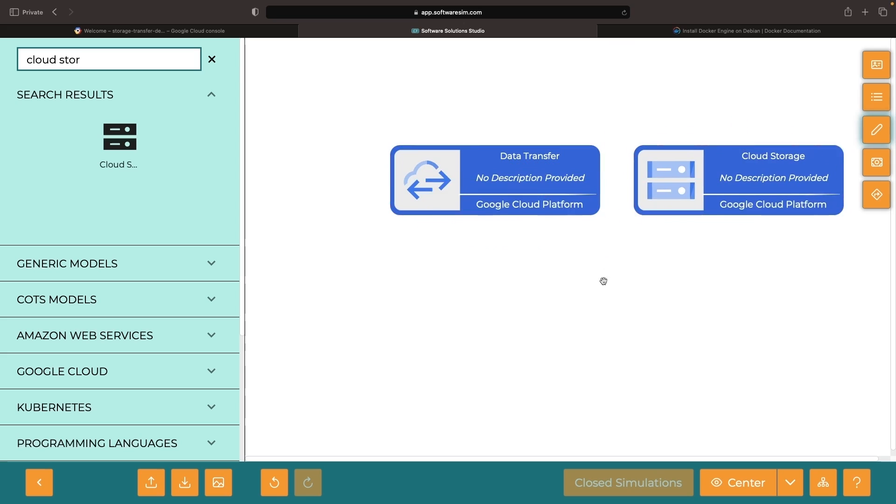
Step: Fill in the descriptions of the Data Transfer and Cloud Storage models, and link Data Transfer to Cloud Storage with a straight arrow
{"action": "left_click", "coordinate": [464, 215]}
{"action": "right_click", "coordinate": [464, 216]}
{"action": "left_click", "coordinate": [480, 226]}
{"action": "right_click", "coordinate": [669, 209]}
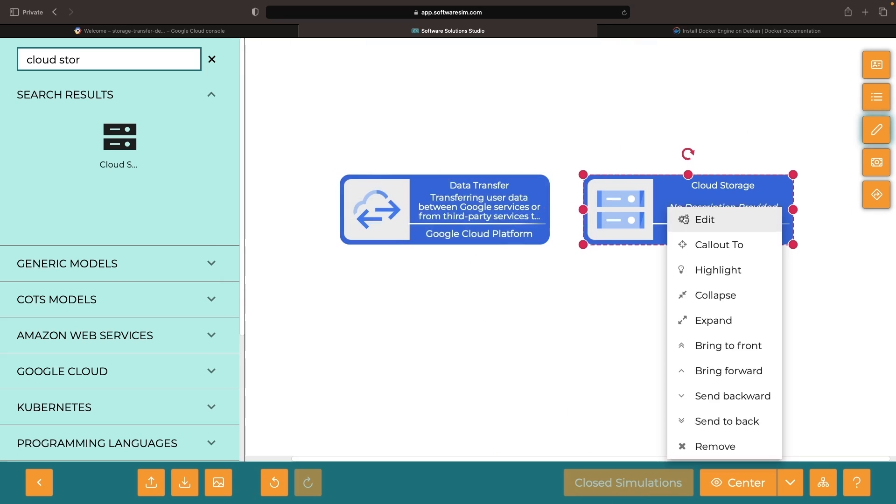
{"action": "left_click", "coordinate": [685, 220]}
{"action": "left_click", "coordinate": [584, 468]}
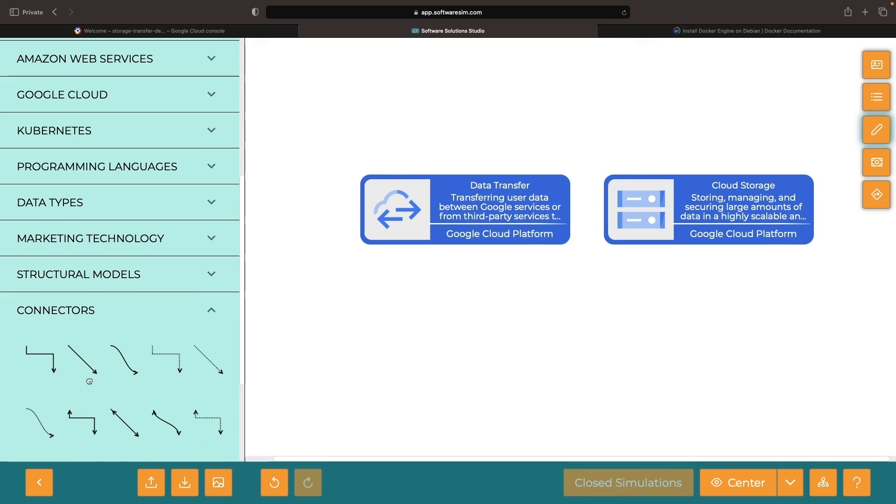
{"action": "left_click_drag", "start_coordinate": [116, 376], "coordinate": [541, 309]}
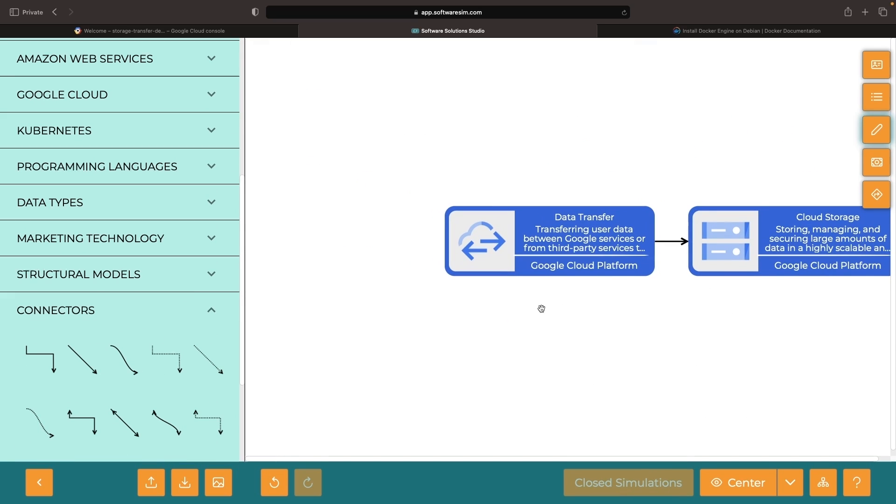
Step: Search the model library for "simple" and add the AWS Simple Storage bucket model, collapsed to its icon, above and left of Data Transfer
{"action": "scroll", "coordinate": [64, 88], "scroll_direction": "up", "scroll_amount": 6}
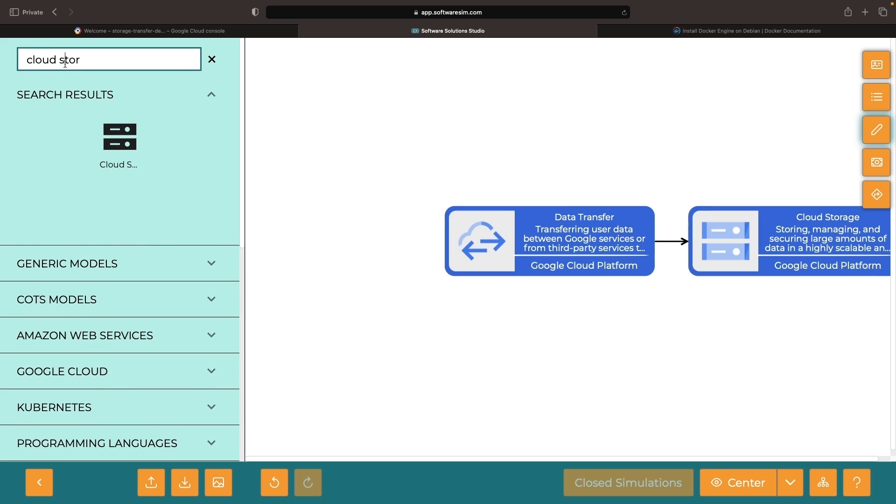
{"action": "triple_click", "coordinate": [65, 64]}
{"action": "type", "text": "simple"}
{"action": "left_click_drag", "start_coordinate": [162, 136], "coordinate": [373, 149]}
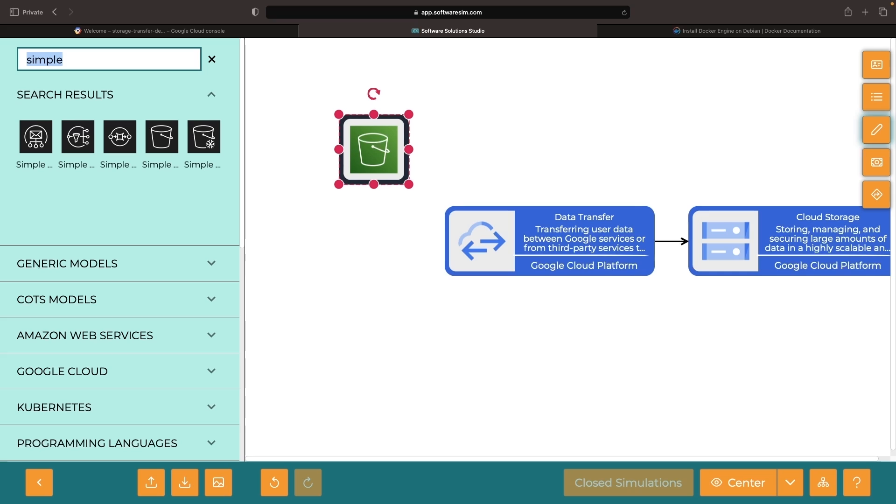
Step: Add a second Cloud Storage model, collapsed to its icon, left of the AWS bucket, and shift the bucket slightly up
{"action": "type", "text": "cloud stor"}
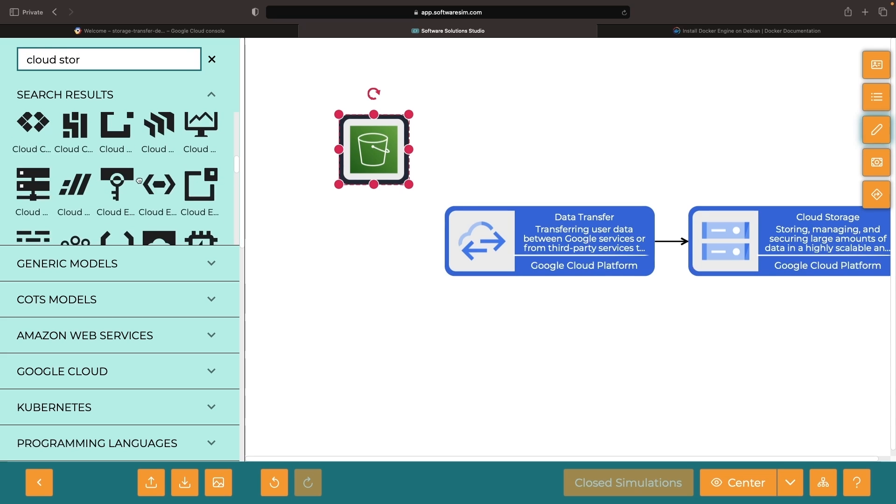
{"action": "left_click_drag", "start_coordinate": [119, 137], "coordinate": [283, 192]}
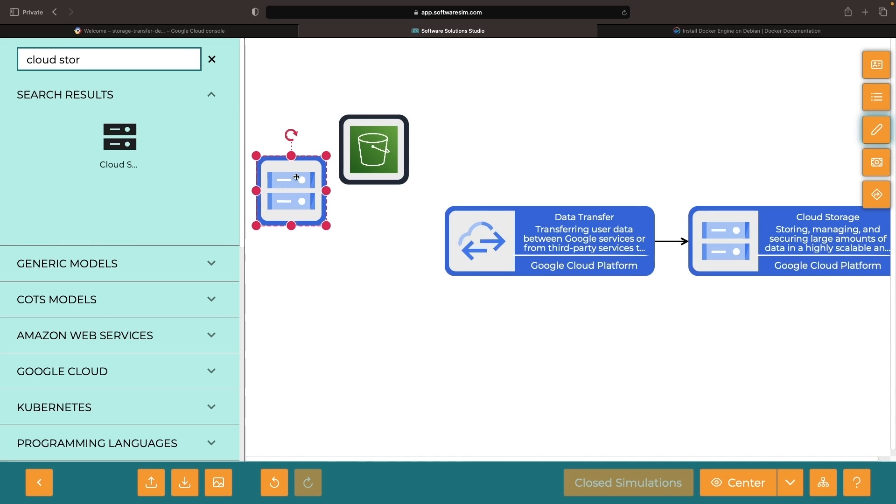
{"action": "left_click_drag", "start_coordinate": [360, 152], "coordinate": [360, 144]}
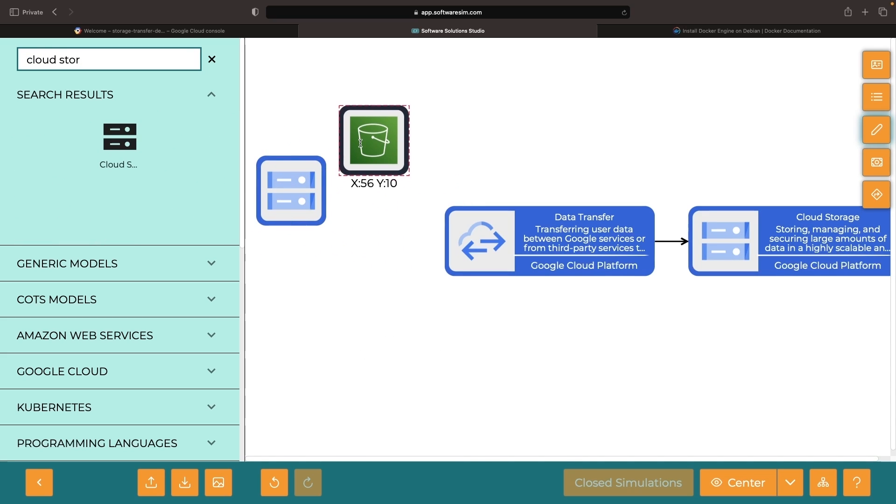
Step: Search the model library for "compute", place the Google Cloud compute model below the storage icons, and collapse it
{"action": "triple_click", "coordinate": [45, 58]}
{"action": "type", "text": "compute"}
{"action": "left_click_drag", "start_coordinate": [120, 137], "coordinate": [412, 322]}
{"action": "left_click_drag", "start_coordinate": [412, 322], "coordinate": [361, 267]}
{"action": "right_click", "coordinate": [343, 237]}
{"action": "left_click", "coordinate": [391, 326]}
Step: Search the model library for "ec2" and add the EC2 model below the Google Cloud compute icon
{"action": "triple_click", "coordinate": [106, 63]}
{"action": "type", "text": "ec2"}
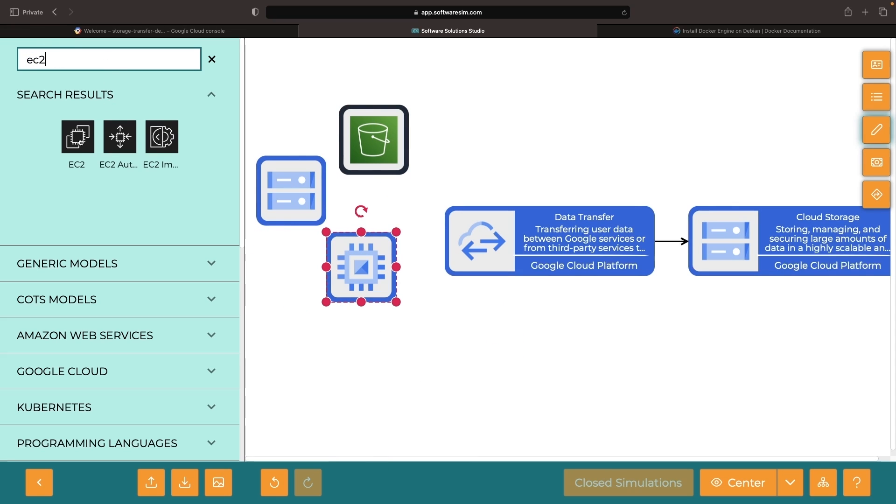
{"action": "left_click_drag", "start_coordinate": [78, 136], "coordinate": [310, 350]}
Step: Search for "data", add the server-rack model beside EC2 collapsed to its icon, and shift the Google Cloud compute icon slightly left
{"action": "triple_click", "coordinate": [103, 61]}
{"action": "type", "text": "data"}
{"action": "left_click", "coordinate": [212, 59]}
{"action": "left_click_drag", "start_coordinate": [34, 137], "coordinate": [400, 381]}
{"action": "right_click", "coordinate": [373, 326]}
{"action": "left_click", "coordinate": [421, 415]}
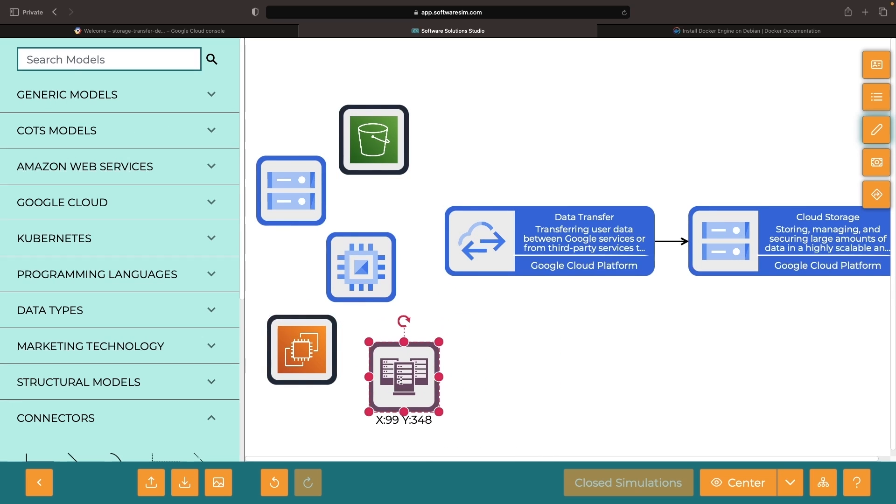
{"action": "left_click_drag", "start_coordinate": [362, 282], "coordinate": [336, 284]}
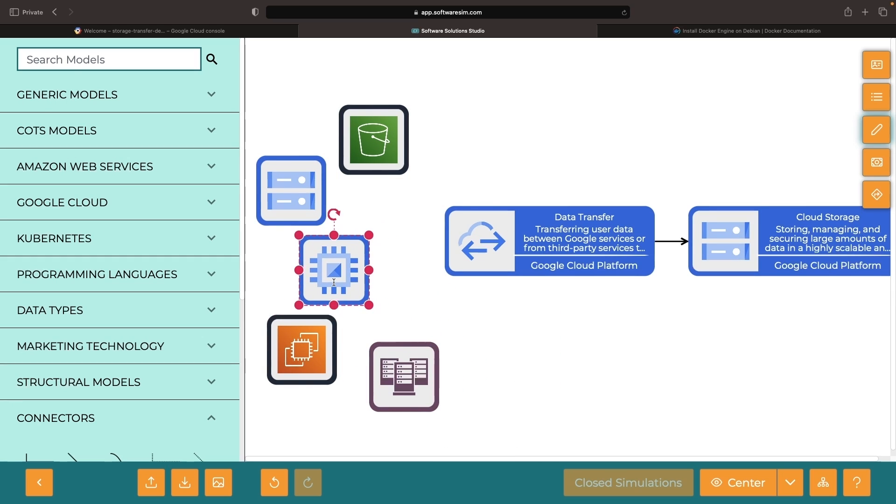
Step: Connect the EC2 and server-rack models to Data Transfer with straight arrows
{"action": "scroll", "coordinate": [149, 398], "scroll_direction": "down", "scroll_amount": 3}
{"action": "left_click_drag", "start_coordinate": [86, 396], "coordinate": [451, 308]}
{"action": "left_click_drag", "start_coordinate": [428, 284], "coordinate": [326, 342]}
{"action": "left_click_drag", "start_coordinate": [475, 333], "coordinate": [482, 265]}
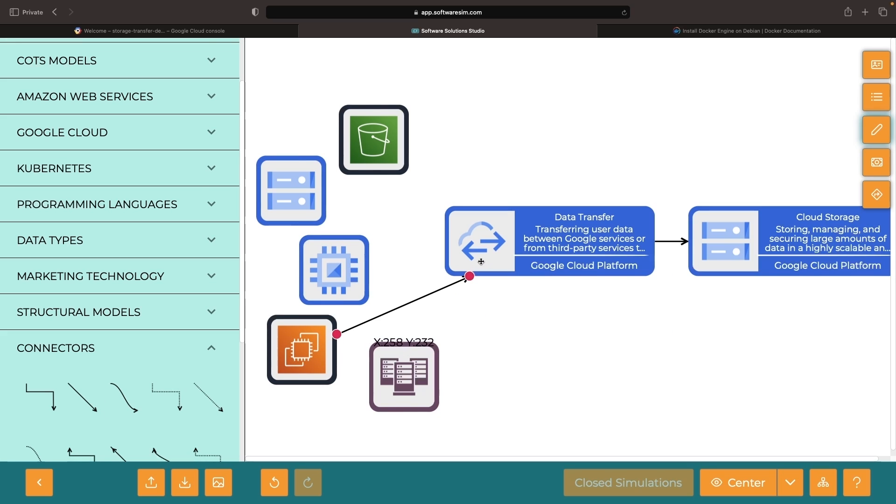
{"action": "left_click_drag", "start_coordinate": [87, 392], "coordinate": [489, 337]}
{"action": "left_click_drag", "start_coordinate": [466, 312], "coordinate": [431, 387]}
{"action": "left_click_drag", "start_coordinate": [512, 361], "coordinate": [519, 266]}
Step: Connect the compute, collapsed Cloud Storage and AWS bucket models to Data Transfer with straight arrows
{"action": "left_click_drag", "start_coordinate": [79, 393], "coordinate": [350, 226]}
{"action": "left_click_drag", "start_coordinate": [328, 201], "coordinate": [362, 283]}
{"action": "left_click_drag", "start_coordinate": [369, 250], "coordinate": [485, 247]}
{"action": "left_click_drag", "start_coordinate": [84, 396], "coordinate": [506, 234]}
Step: Realign the five source icons around Data Transfer, hide the model library, and centre the whole diagram in view
{"action": "left_click_drag", "start_coordinate": [374, 140], "coordinate": [396, 150]}
{"action": "left_click_drag", "start_coordinate": [291, 190], "coordinate": [312, 190]}
{"action": "left_click_drag", "start_coordinate": [334, 270], "coordinate": [312, 271]}
{"action": "left_click_drag", "start_coordinate": [302, 351], "coordinate": [341, 350]}
{"action": "left_click_drag", "start_coordinate": [413, 367], "coordinate": [453, 359]}
{"action": "left_click", "coordinate": [40, 482]}
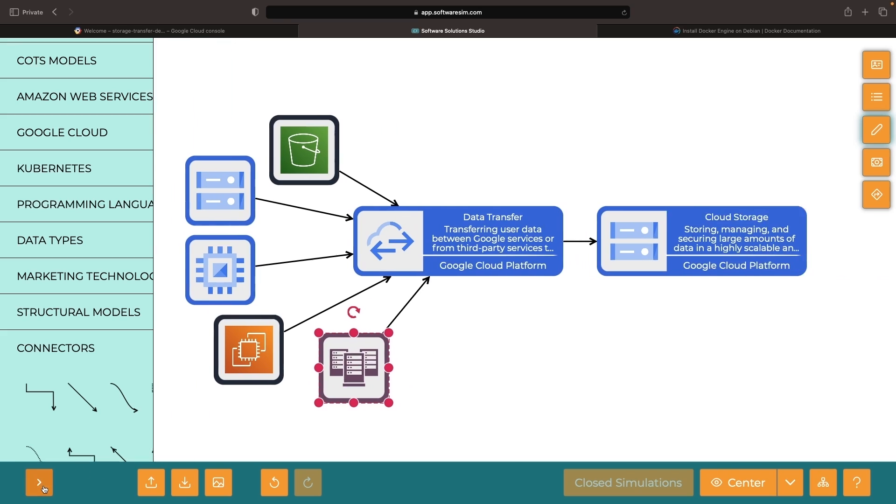
{"action": "left_click_drag", "start_coordinate": [225, 398], "coordinate": [211, 404]}
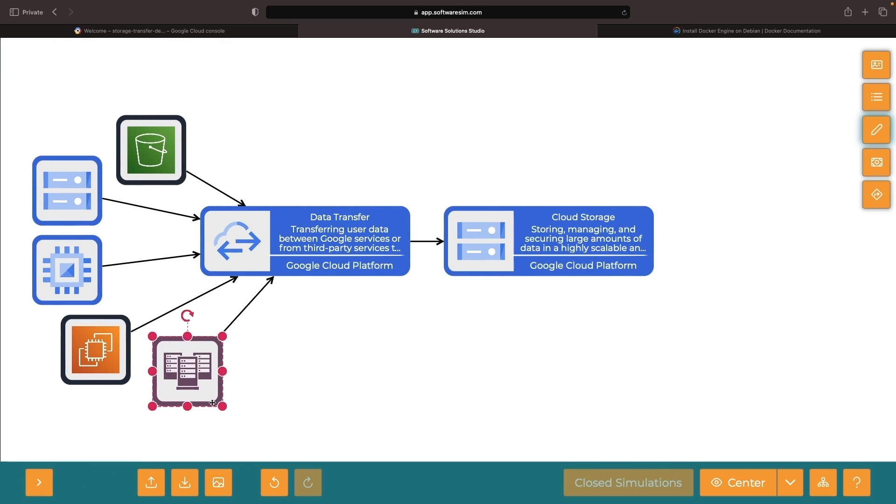
{"action": "left_click", "coordinate": [344, 376]}
{"action": "left_click_drag", "start_coordinate": [344, 376], "coordinate": [397, 365]}
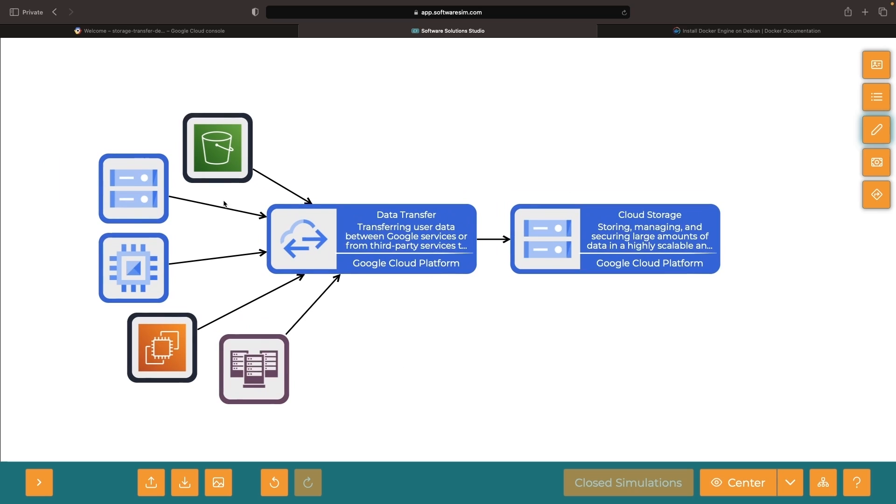
Step: Switch to the Google Cloud console, search for storage, and open the Storage Transfer service
{"action": "left_click", "coordinate": [154, 32]}
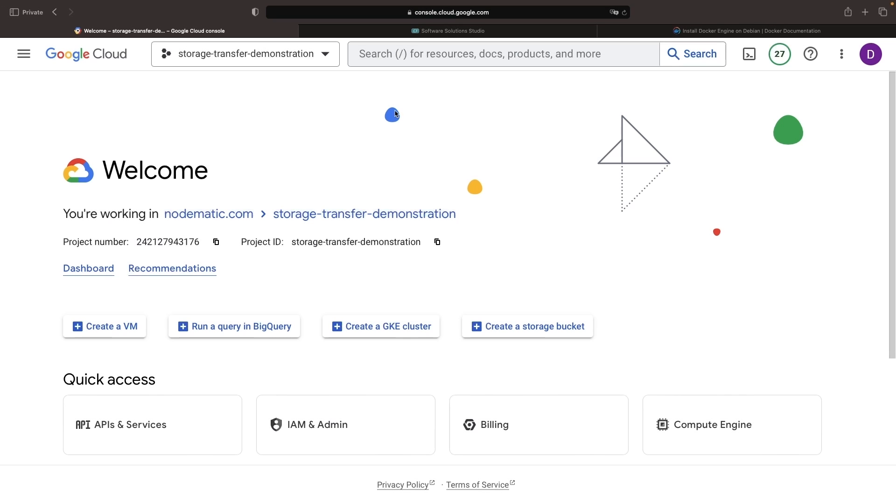
{"action": "left_click", "coordinate": [394, 59]}
{"action": "type", "text": "stroage"}
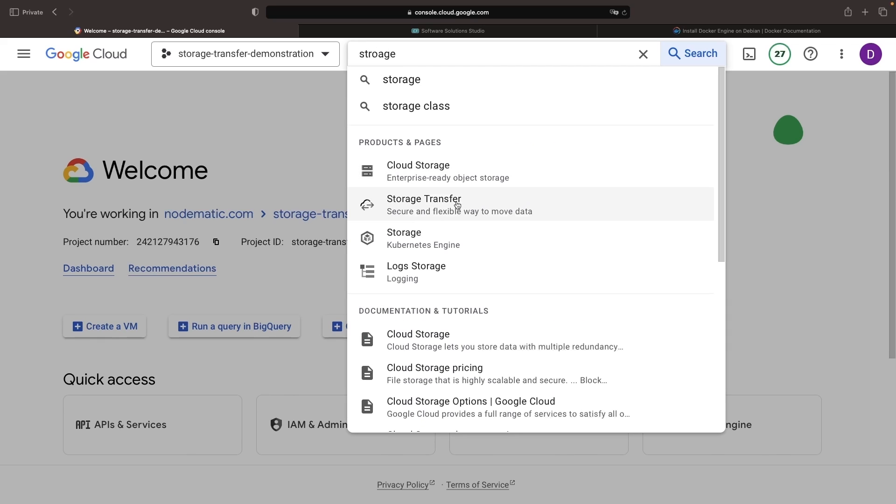
{"action": "left_click", "coordinate": [455, 204]}
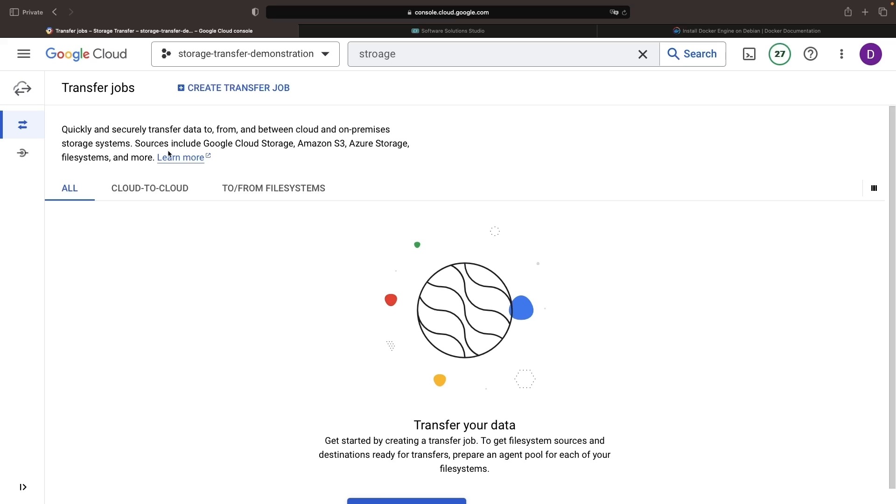
Step: Start a transfer job with POSIX filesystem as the source type and proceed to its source settings
{"action": "left_click", "coordinate": [233, 88]}
{"action": "left_click", "coordinate": [401, 199]}
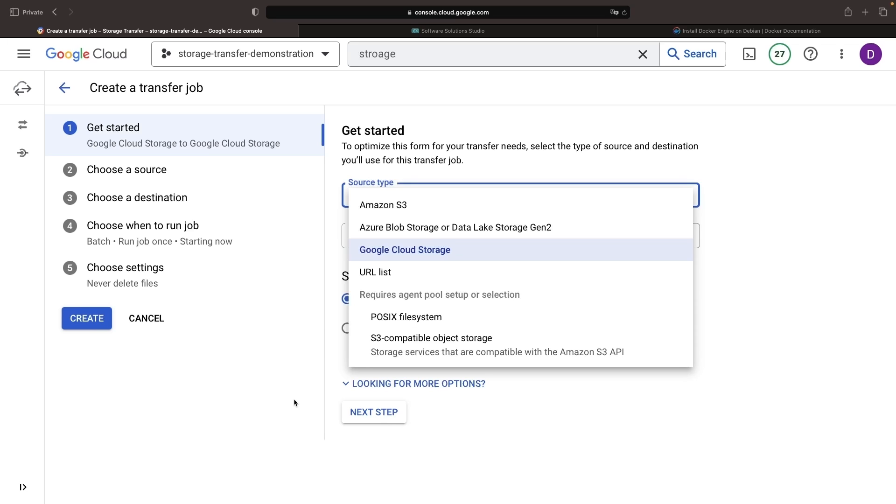
{"action": "left_click", "coordinate": [407, 317]}
{"action": "left_click", "coordinate": [393, 306]}
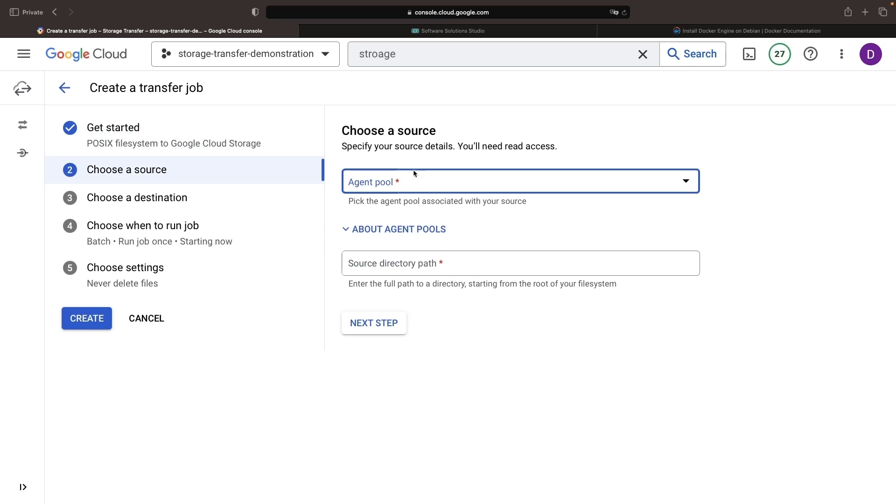
Step: Try to create an agent pool with the ID demonstration and no bandwidth limit from the source settings
{"action": "left_click", "coordinate": [412, 183]}
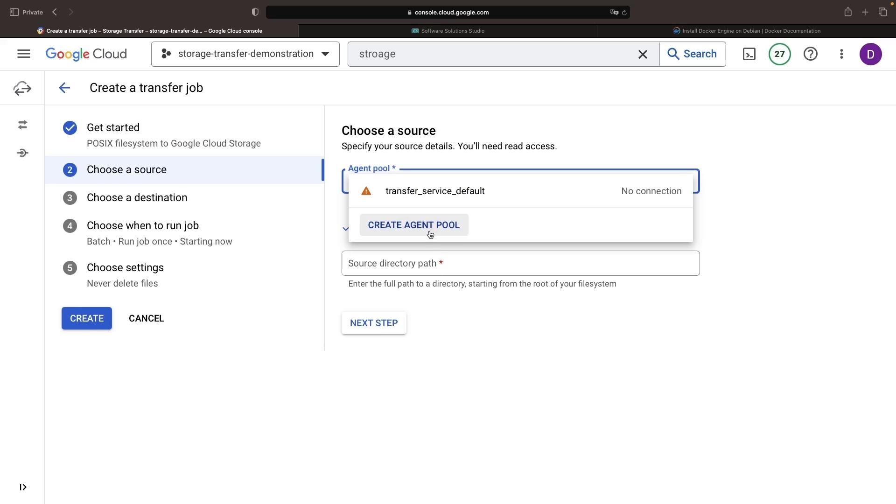
{"action": "left_click", "coordinate": [455, 229]}
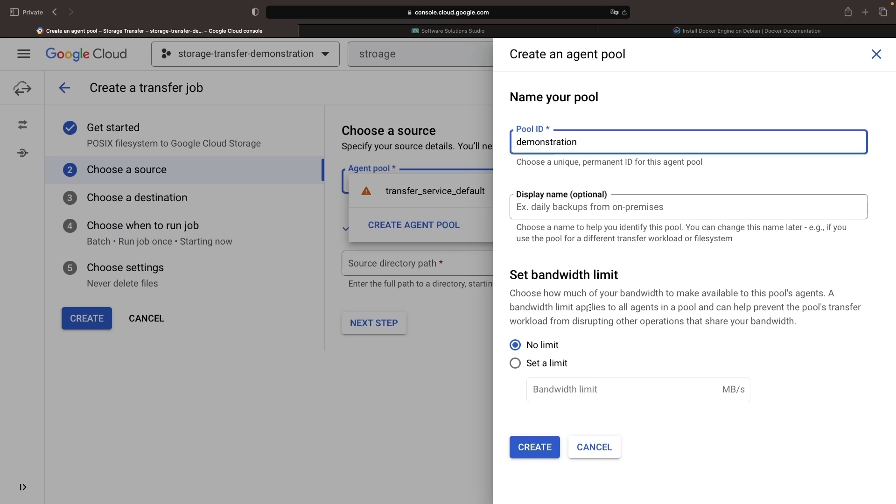
{"action": "left_click", "coordinate": [537, 449]}
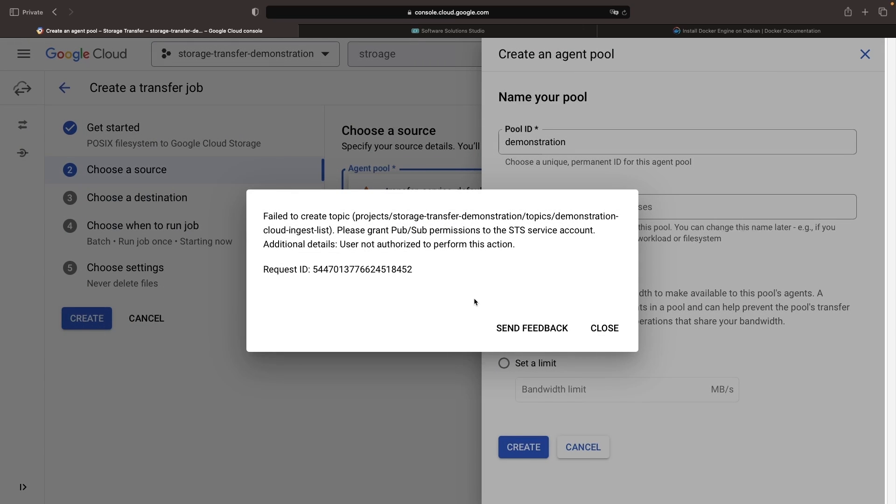
{"action": "key", "text": "Return"}
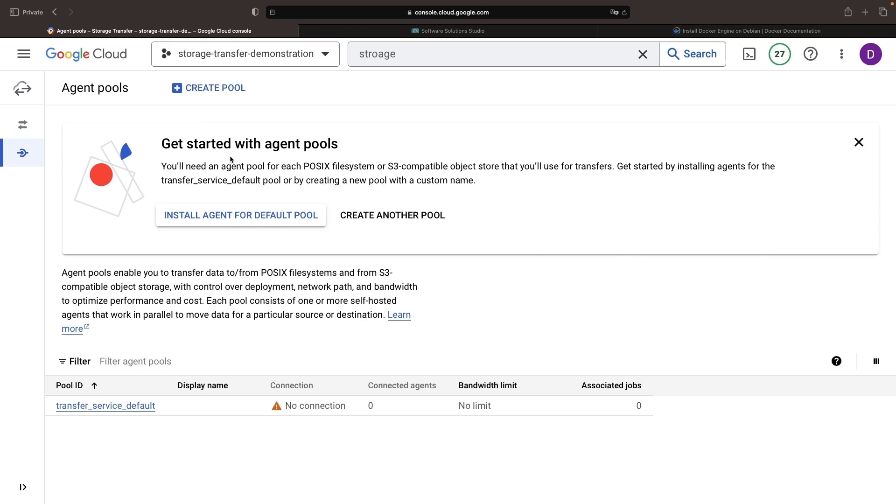
Step: Start installing an agent for the default pool and enable the required Cloud Pub/Sub API
{"action": "left_click", "coordinate": [241, 215]}
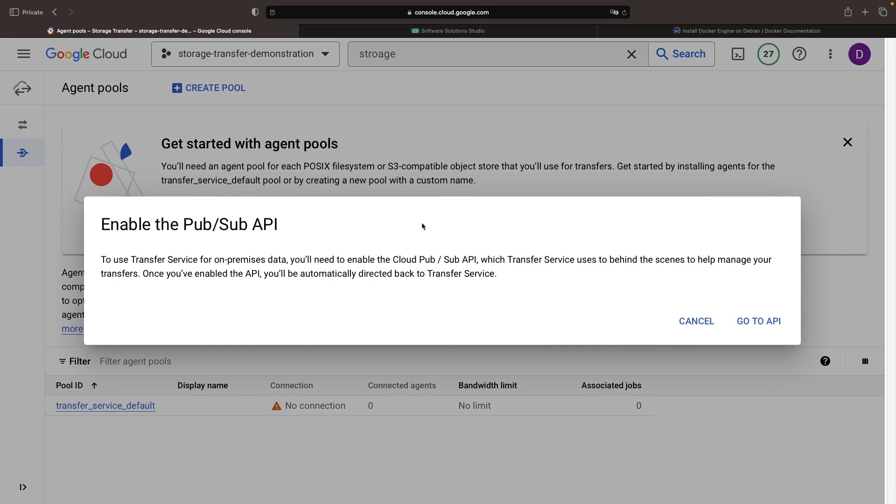
{"action": "left_click", "coordinate": [759, 322]}
{"action": "left_click", "coordinate": [158, 246]}
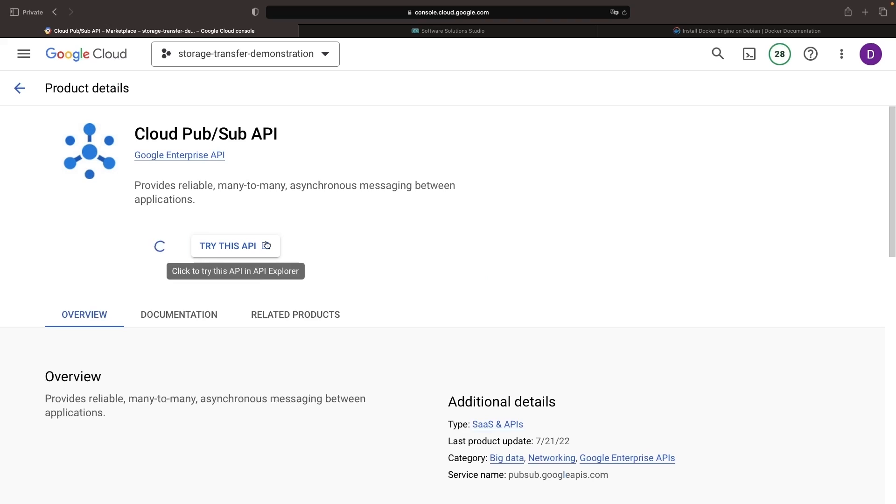
Step: Create an agent pool with the ID demonstration
{"action": "type", "text": "demonstration"}
{"action": "key", "text": "Return"}
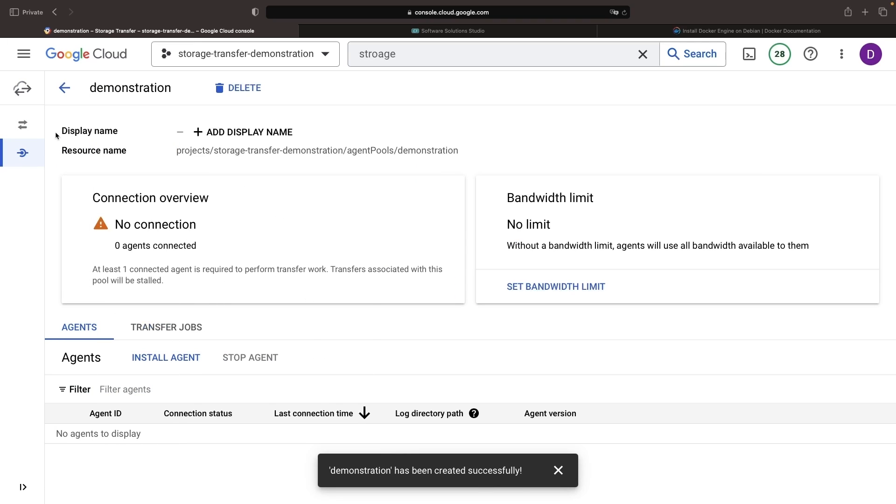
Step: Start a new transfer job from a POSIX filesystem to Google Cloud Storage and proceed to its source settings
{"action": "left_click", "coordinate": [19, 119]}
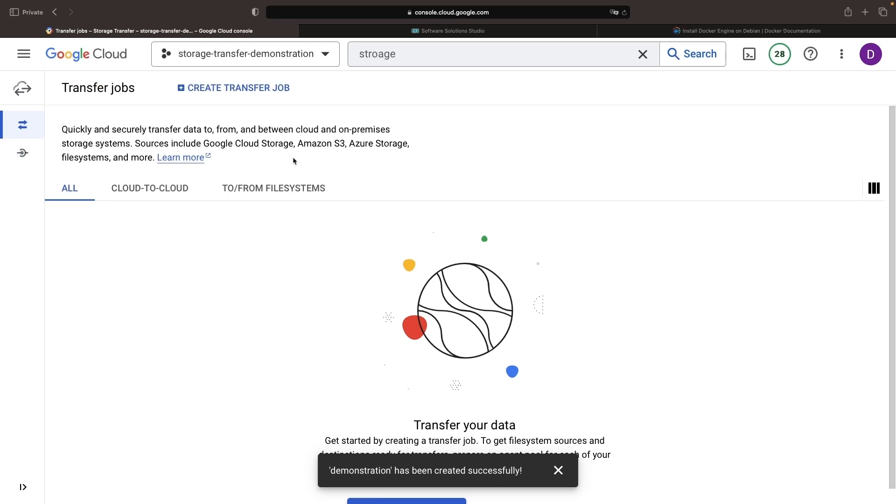
{"action": "left_click", "coordinate": [228, 90]}
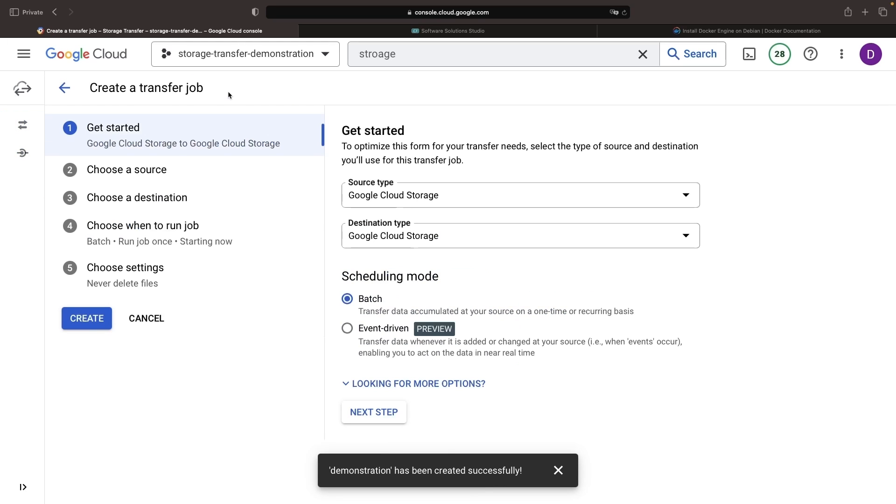
{"action": "left_click", "coordinate": [388, 204]}
{"action": "left_click", "coordinate": [425, 318]}
{"action": "left_click", "coordinate": [374, 412]}
Step: Use the demonstration agent pool and /home/nodematic as the source directory path, and proceed to the destination settings
{"action": "left_click", "coordinate": [411, 182]}
{"action": "left_click", "coordinate": [411, 212]}
{"action": "left_click", "coordinate": [410, 275]}
{"action": "type", "text": "/"}
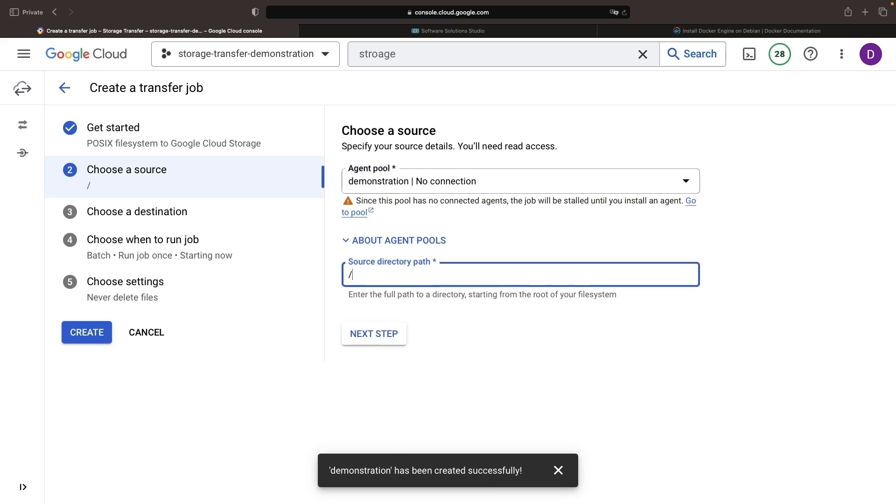
{"action": "type", "text": "home/nodematic"}
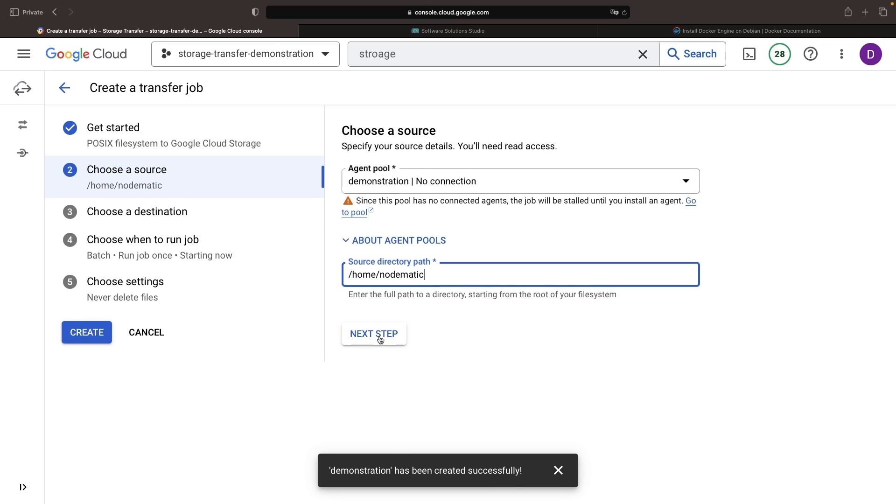
{"action": "left_click", "coordinate": [380, 339]}
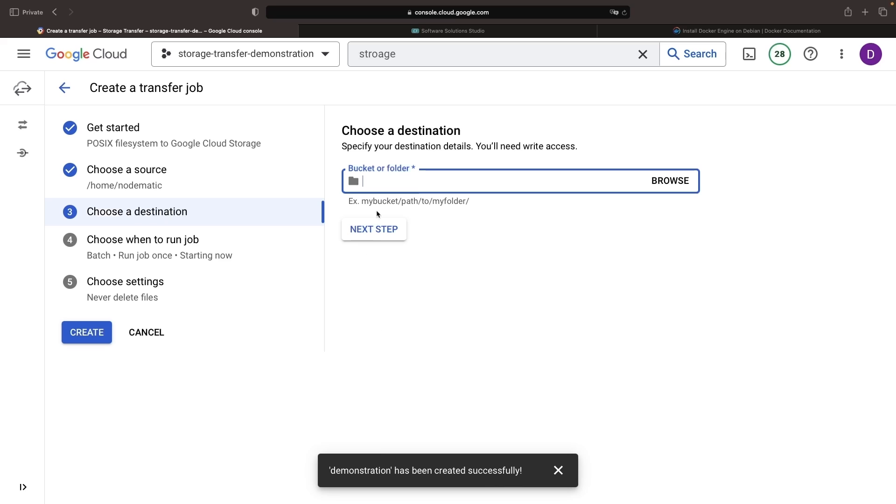
Step: Create a bucket named storage-transfer-demonstration with public access prevention enforced, select it as the transfer destination, and proceed to scheduling
{"action": "left_click", "coordinate": [657, 178]}
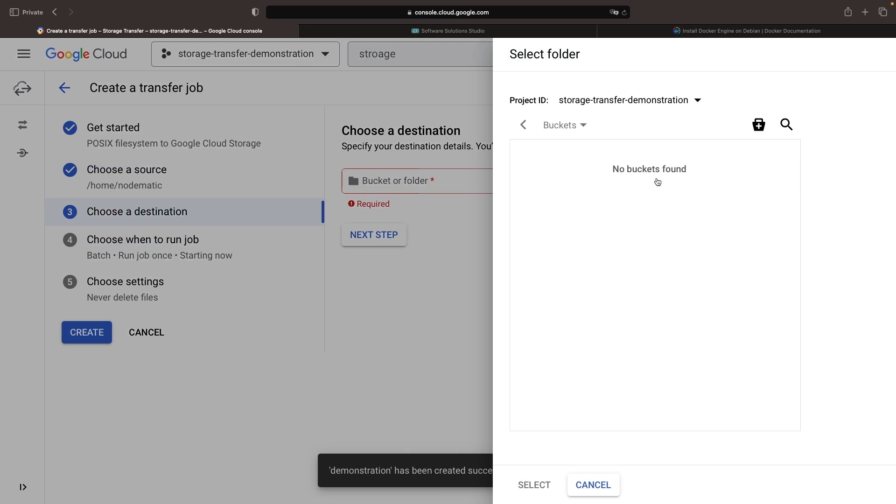
{"action": "left_click", "coordinate": [759, 125]}
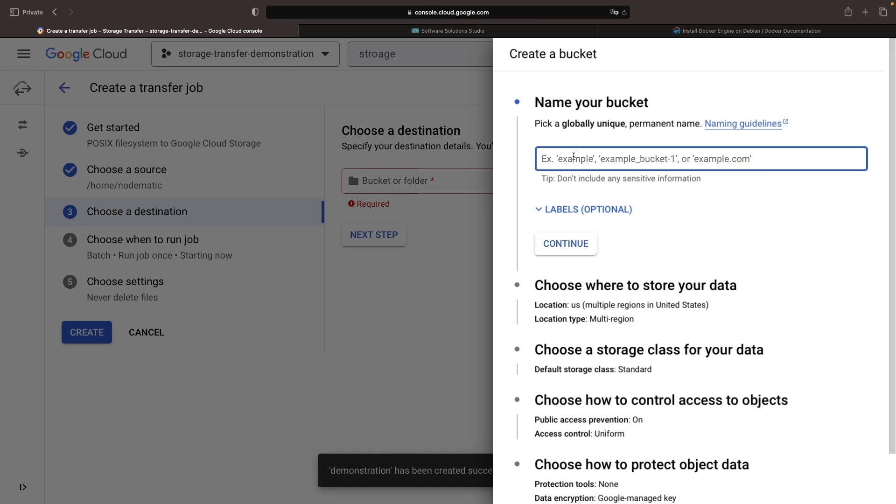
{"action": "type", "text": "storage-transfer-demonstration"}
{"action": "left_click", "coordinate": [562, 248]}
{"action": "scroll", "coordinate": [691, 280], "scroll_direction": "down", "scroll_amount": 3}
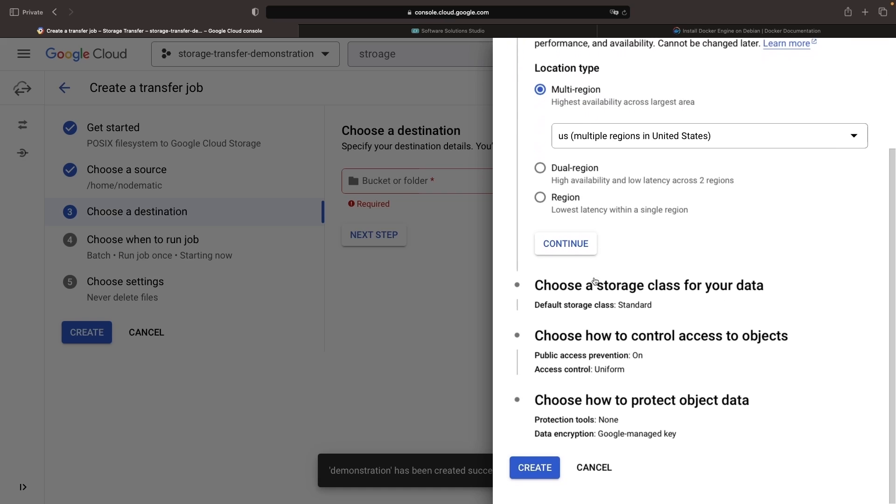
{"action": "left_click", "coordinate": [537, 474]}
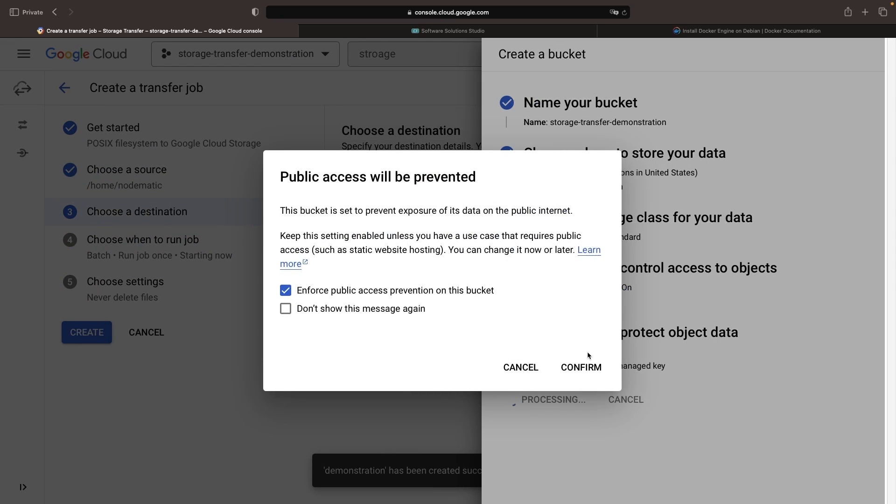
{"action": "left_click", "coordinate": [584, 365]}
{"action": "left_click", "coordinate": [531, 485]}
{"action": "left_click", "coordinate": [397, 289]}
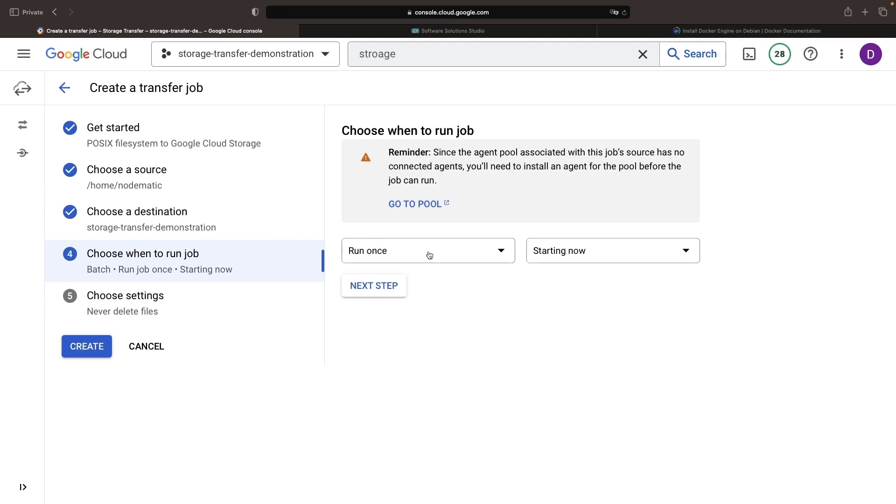
{"action": "left_click", "coordinate": [430, 255]}
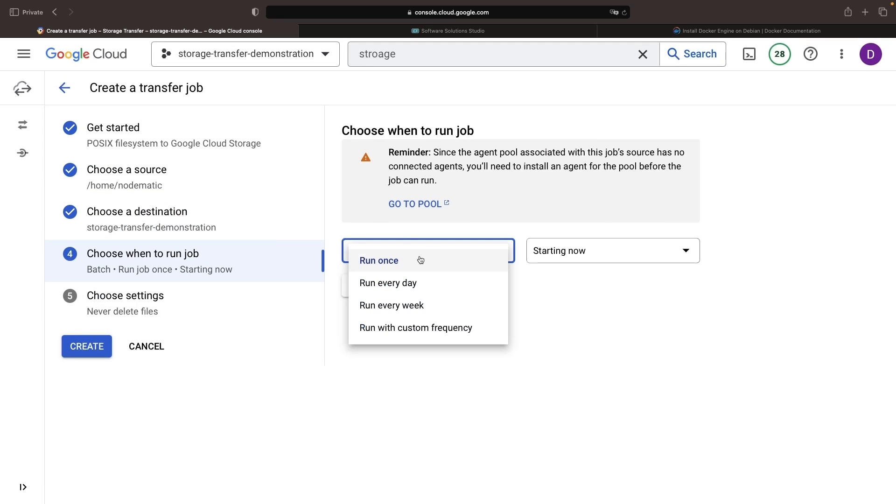
{"action": "left_click", "coordinate": [462, 329]}
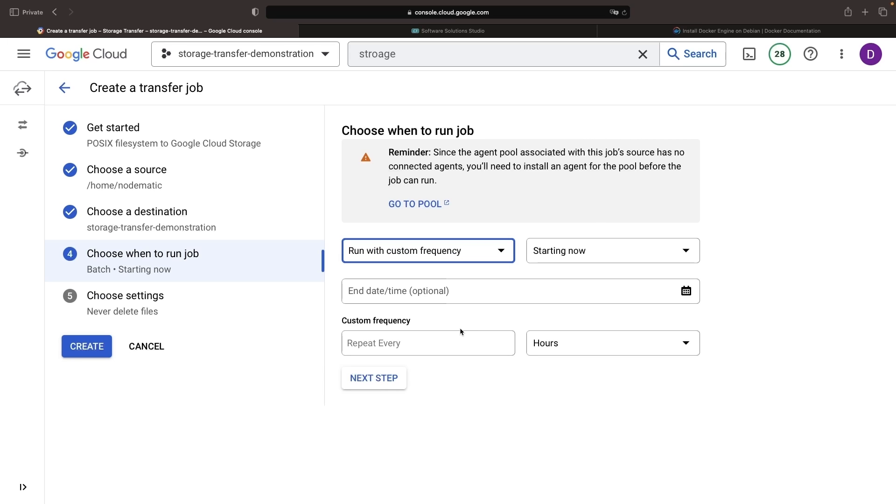
{"action": "left_click", "coordinate": [541, 341]}
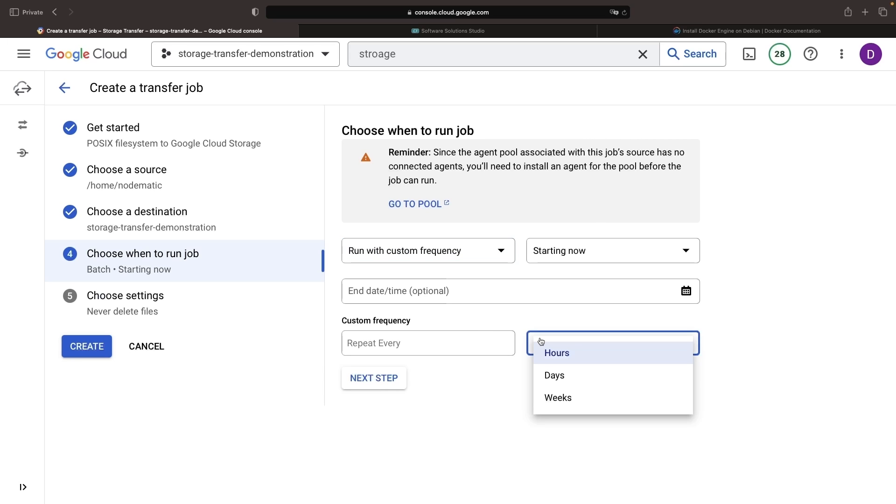
{"action": "left_click", "coordinate": [484, 386]}
{"action": "left_click", "coordinate": [472, 252]}
{"action": "left_click", "coordinate": [464, 258]}
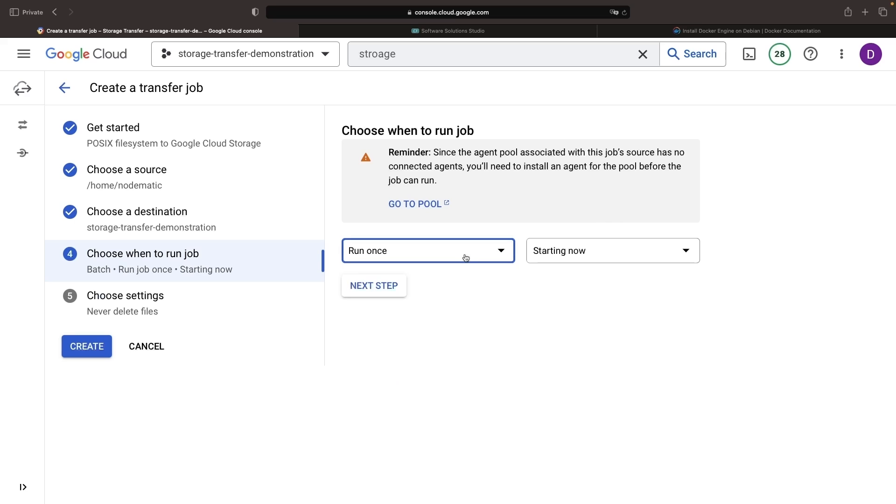
Step: Keep the run-once schedule starting now, review the metadata, overwrite, delete and logging settings, and create the transfer job with its default settings
{"action": "left_click", "coordinate": [390, 287]}
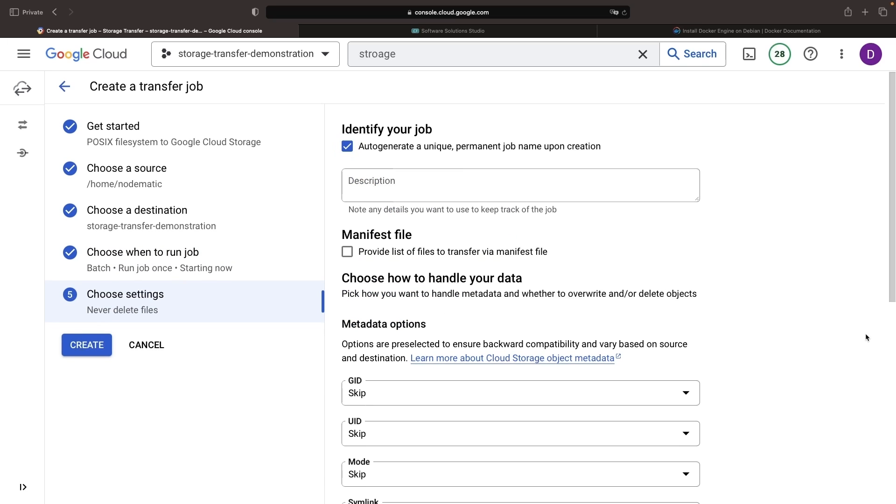
{"action": "scroll", "coordinate": [867, 337], "scroll_direction": "down", "scroll_amount": 5}
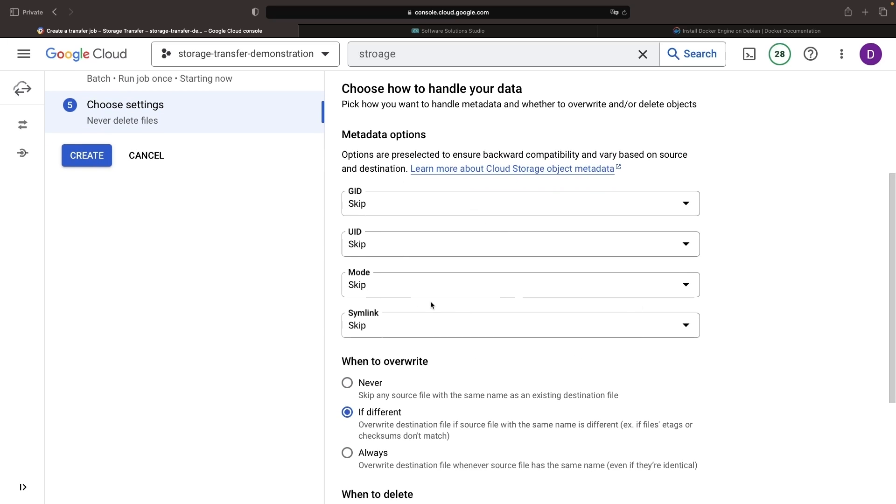
{"action": "scroll", "coordinate": [431, 305], "scroll_direction": "down", "scroll_amount": 5}
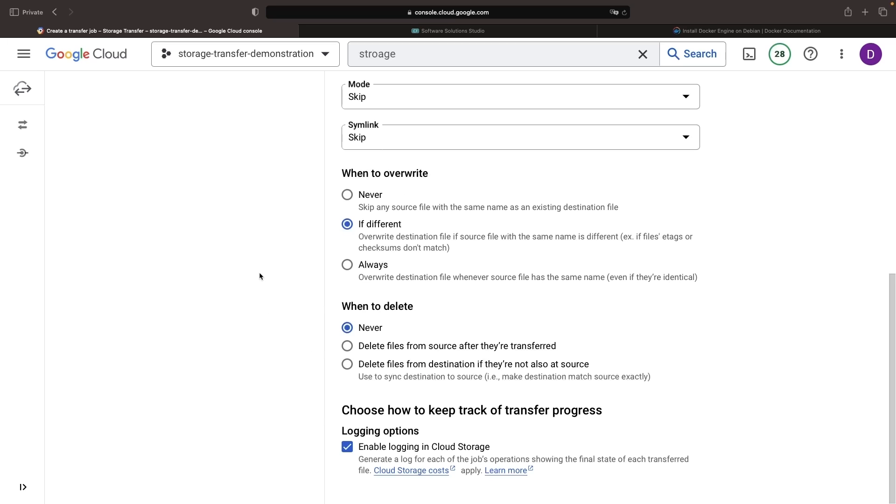
{"action": "scroll", "coordinate": [260, 276], "scroll_direction": "up", "scroll_amount": 1}
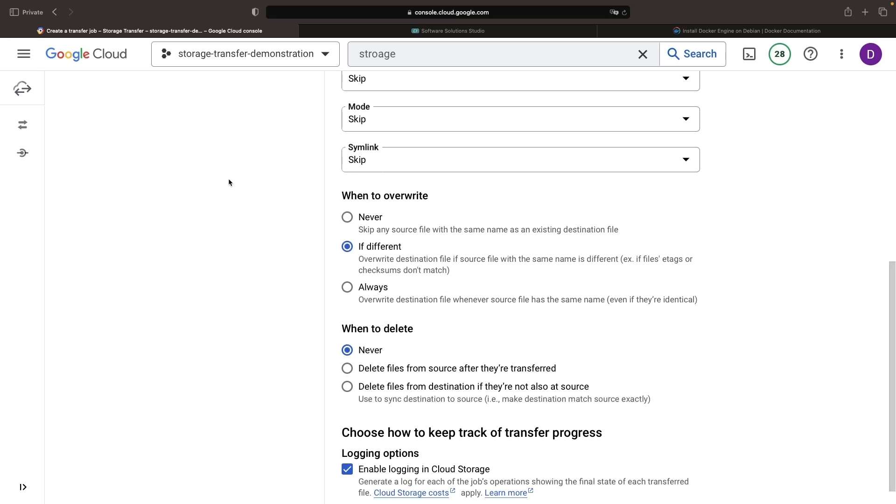
{"action": "scroll", "coordinate": [229, 182], "scroll_direction": "up", "scroll_amount": 7}
{"action": "left_click", "coordinate": [93, 305]}
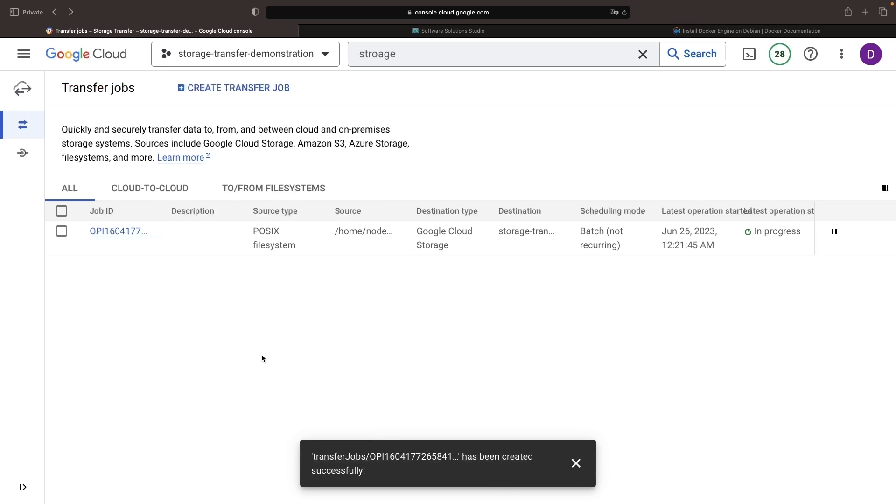
{"action": "left_click", "coordinate": [577, 463]}
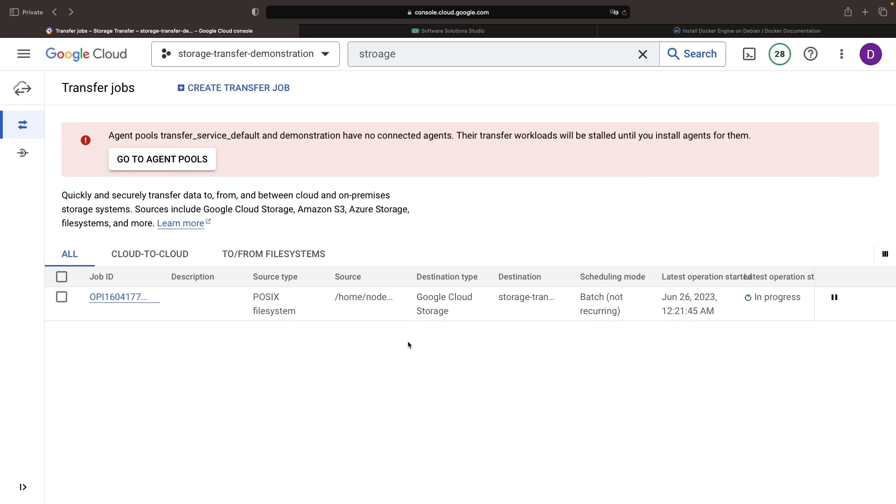
Step: Generate the agent installation command for the demonstration pool with access to the specific directory /home/nodematic, and copy the command
{"action": "left_click", "coordinate": [22, 153]}
{"action": "left_click", "coordinate": [75, 396]}
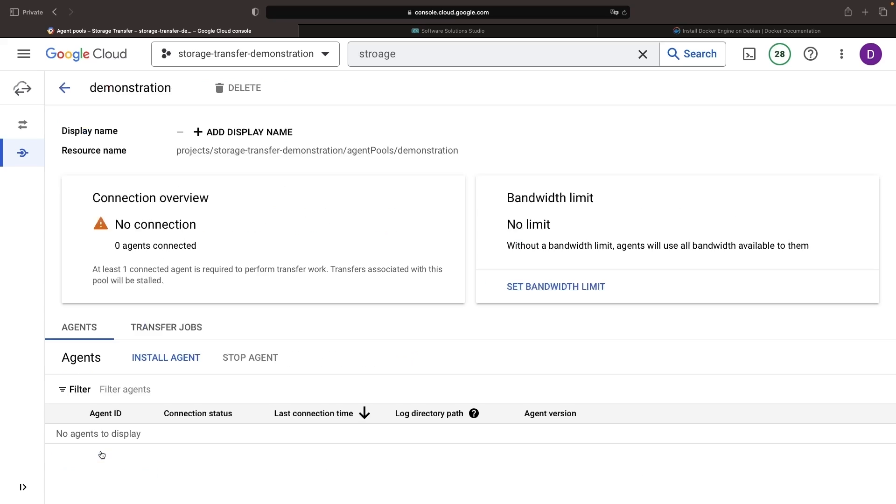
{"action": "left_click", "coordinate": [159, 357]}
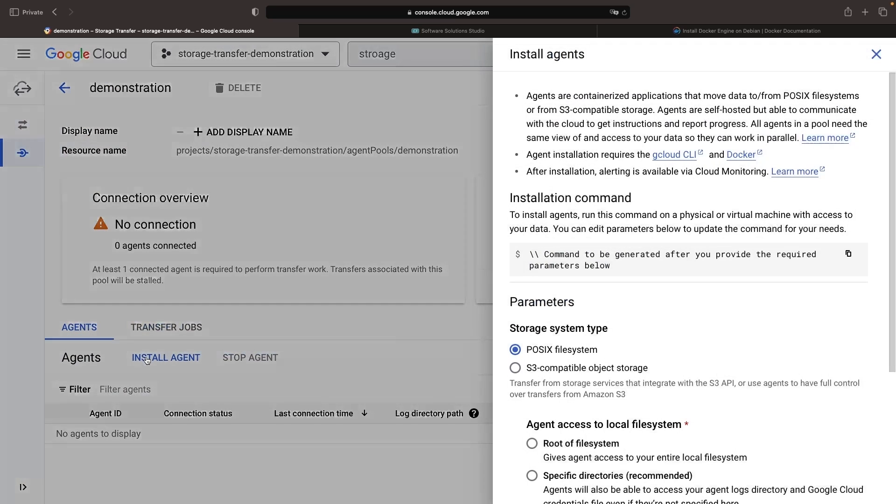
{"action": "scroll", "coordinate": [616, 340], "scroll_direction": "down", "scroll_amount": 4}
{"action": "left_click", "coordinate": [597, 290]}
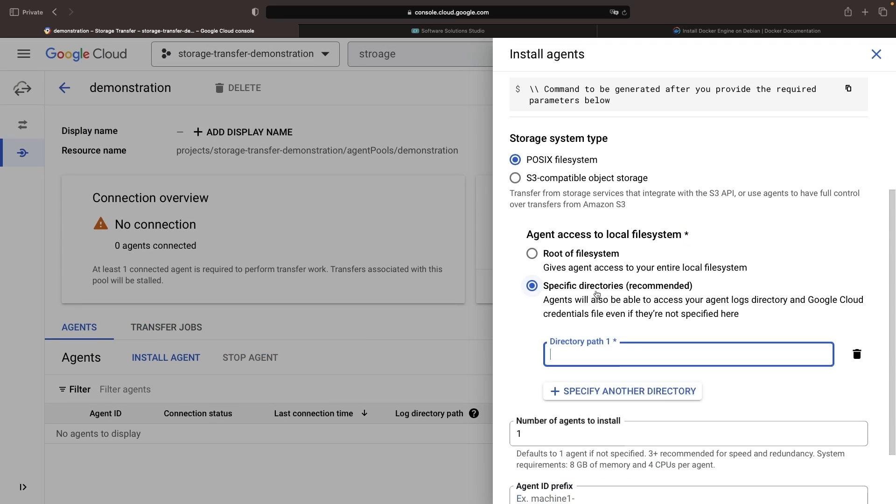
{"action": "type", "text": "/h"}
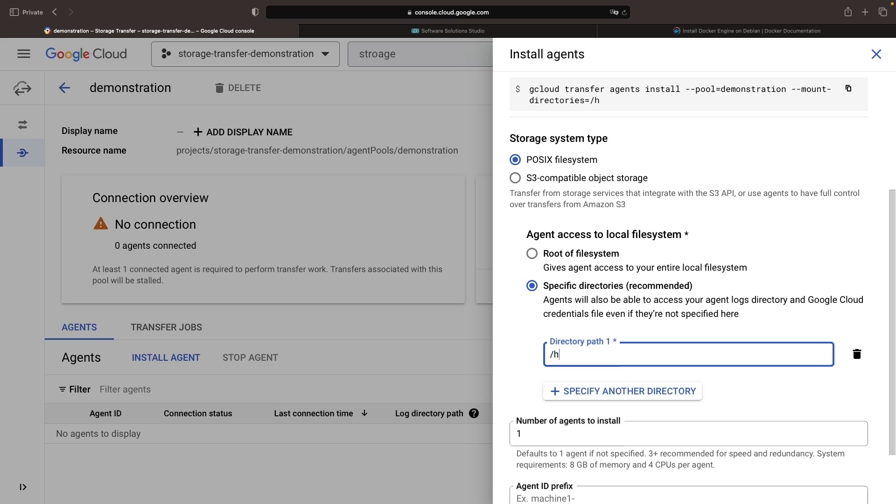
{"action": "type", "text": "ome/nodematic"}
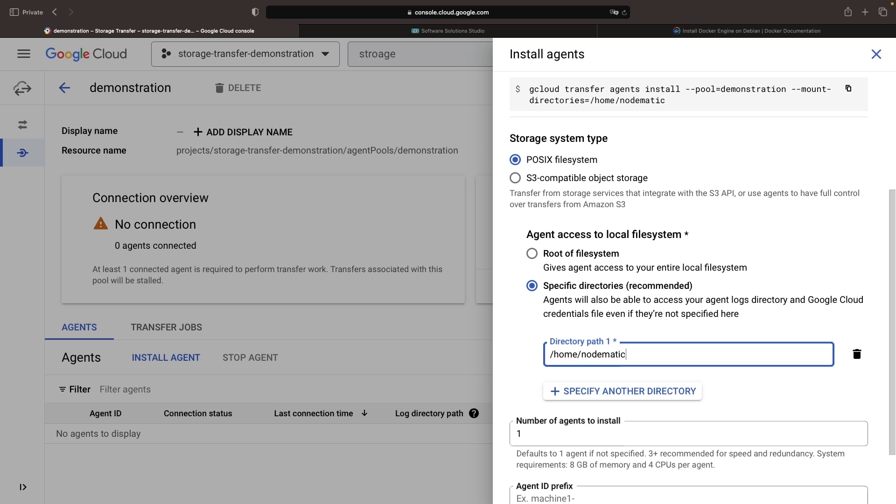
{"action": "scroll", "coordinate": [708, 240], "scroll_direction": "down", "scroll_amount": 2}
{"action": "scroll", "coordinate": [708, 240], "scroll_direction": "up", "scroll_amount": 4}
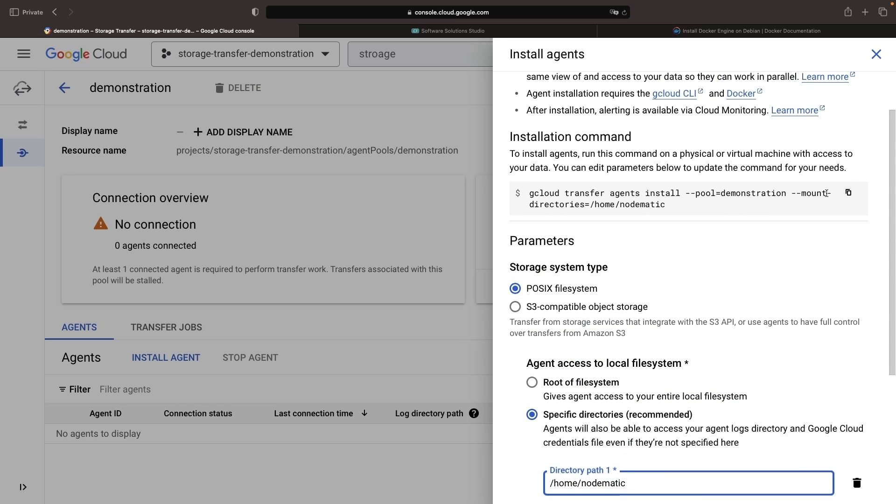
{"action": "left_click", "coordinate": [849, 192]}
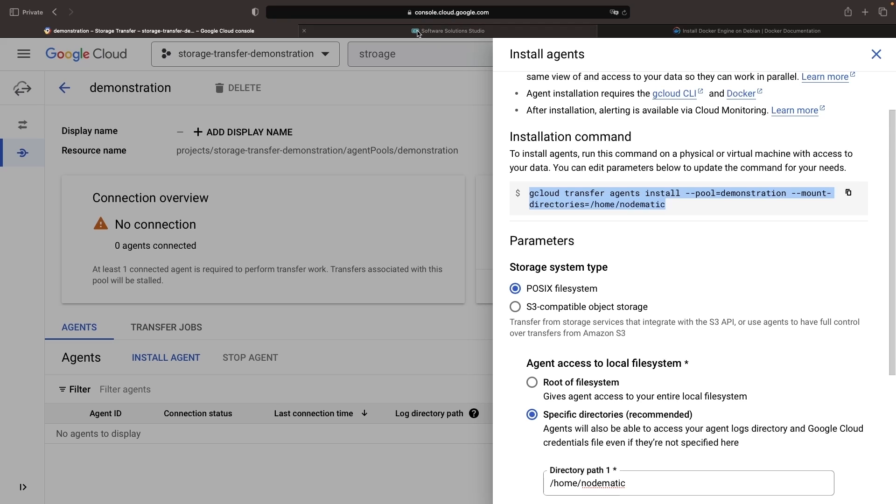
Step: Switch to Software Solutions Studio and paste the copied agent installation command into the summary of the simulation metadata
{"action": "mouse_move", "coordinate": [418, 34]}
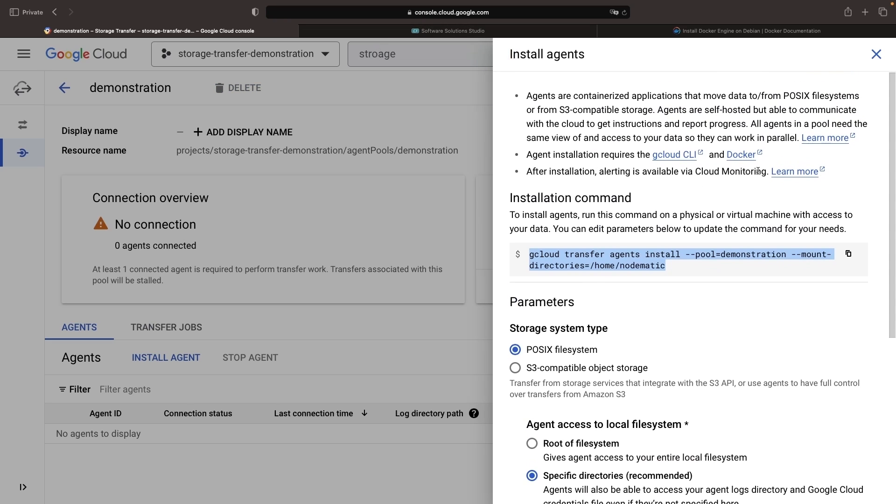
{"action": "left_click", "coordinate": [419, 31]}
{"action": "left_click", "coordinate": [876, 72]}
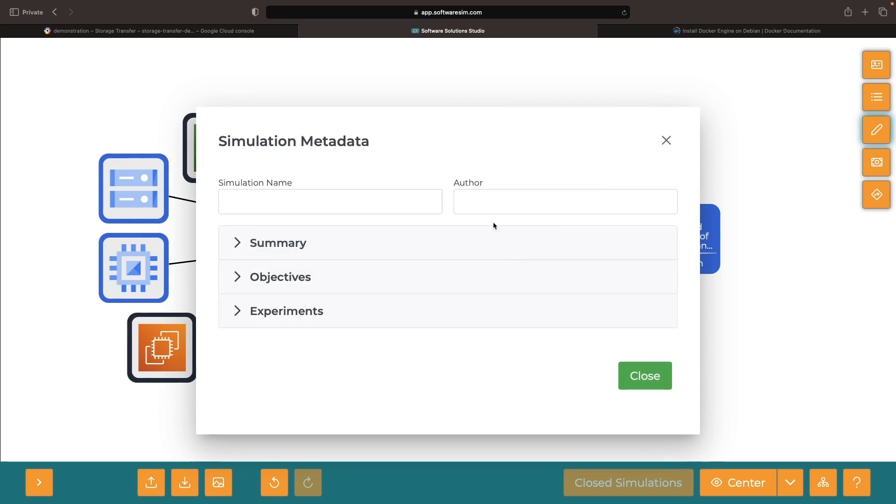
{"action": "left_click", "coordinate": [352, 238]}
{"action": "key", "text": "super+v"}
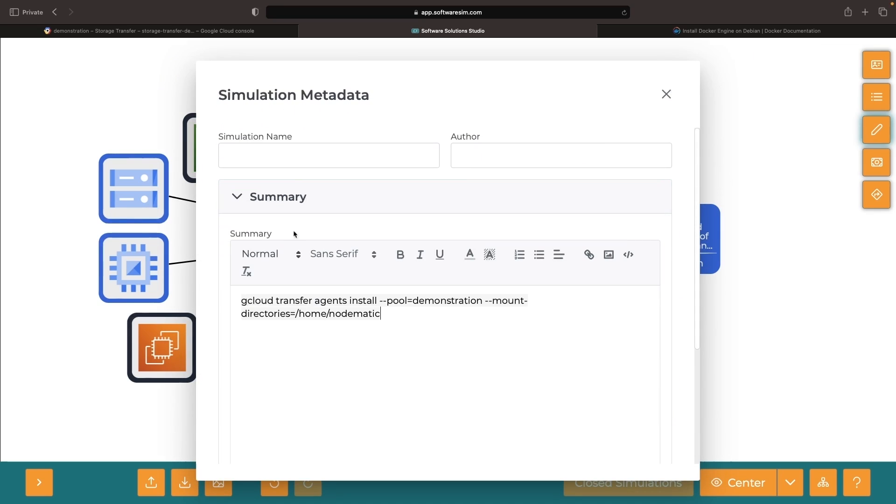
Step: Name the simulation Storage Transfer Demo and enter Nodematic as its author
{"action": "left_click", "coordinate": [279, 159]}
{"action": "type", "text": "Storage Transfer Demo"}
{"action": "key", "text": "Tab"}
{"action": "type", "text": "Nodemati"}
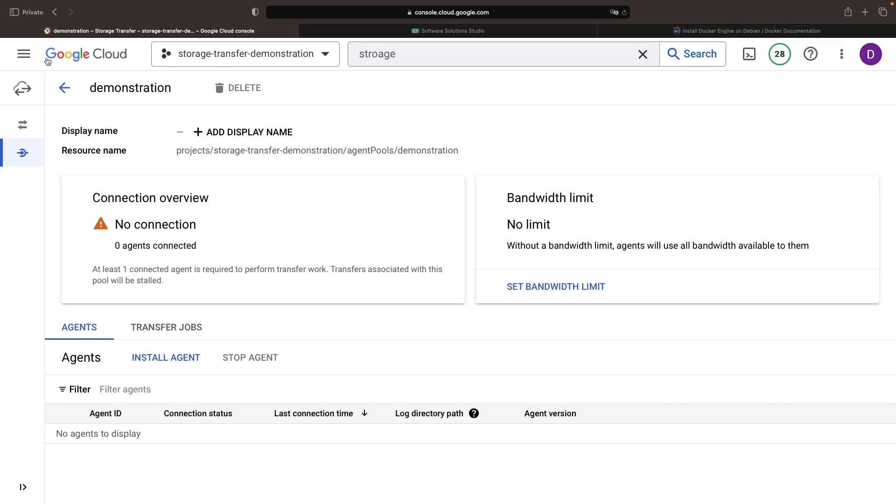
Step: Switch back to the Google Cloud console and start a new Compute Engine VM instance with the e2-standard-2 machine type
{"action": "left_click", "coordinate": [23, 54]}
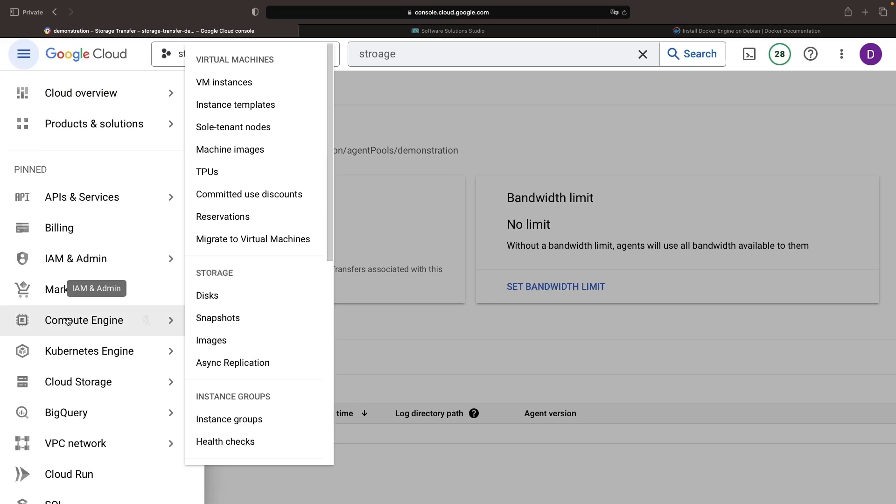
{"action": "left_click", "coordinate": [65, 325]}
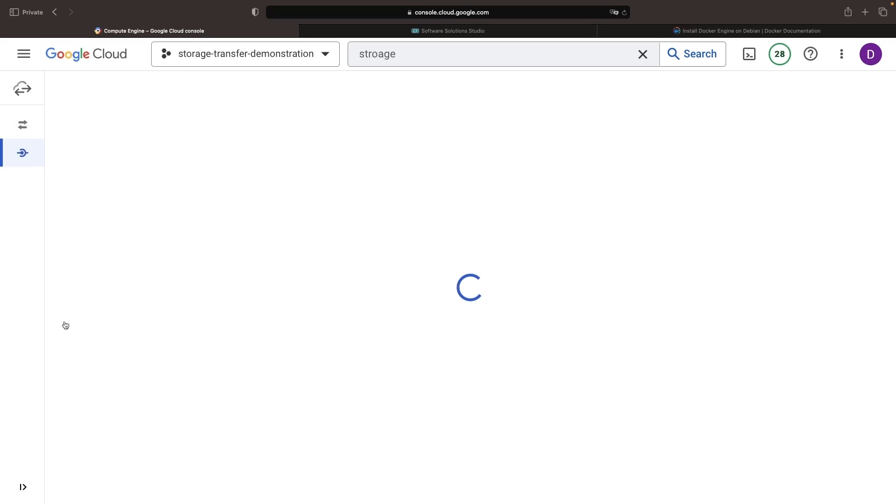
{"action": "left_click", "coordinate": [165, 232]}
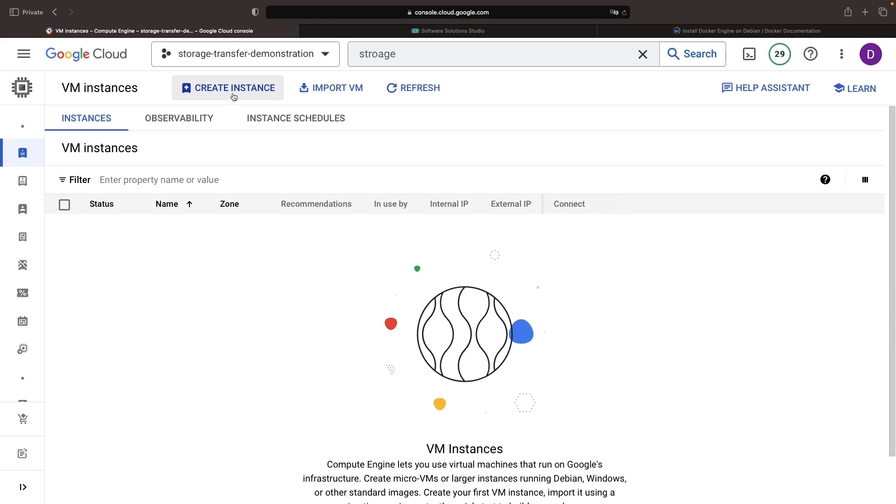
{"action": "scroll", "coordinate": [389, 309], "scroll_direction": "down", "scroll_amount": 5}
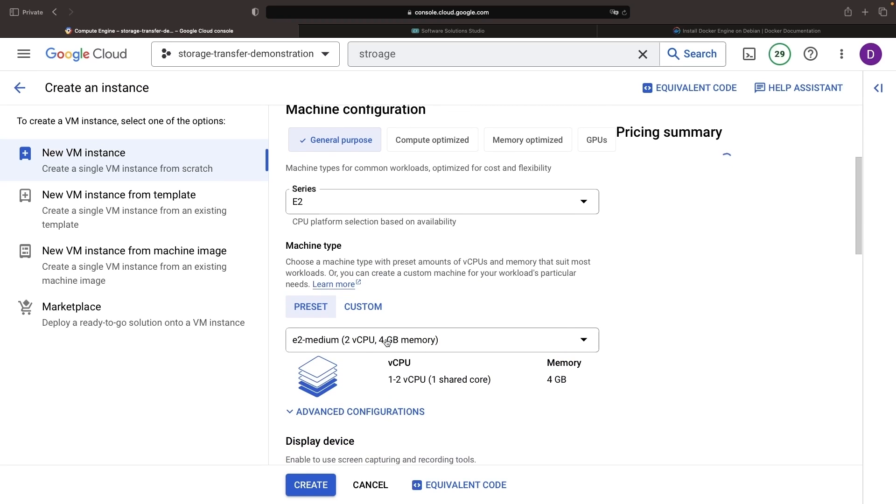
{"action": "left_click", "coordinate": [387, 342]}
{"action": "left_click", "coordinate": [327, 206]}
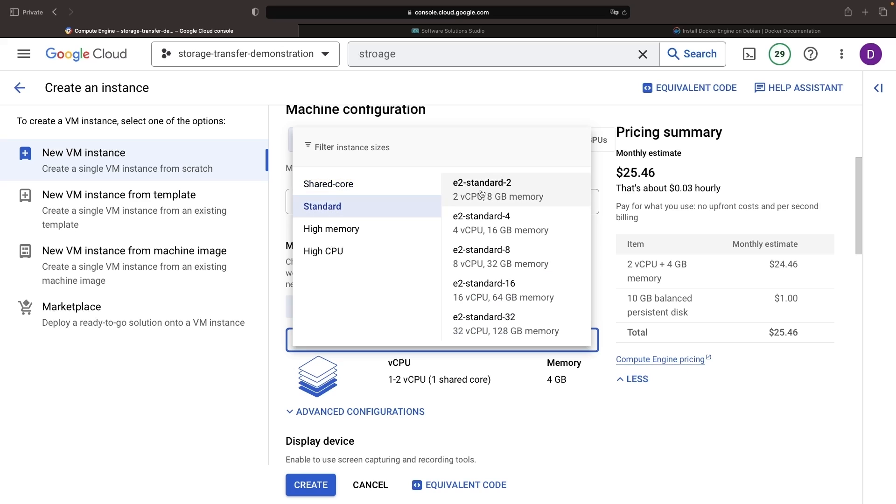
{"action": "left_click", "coordinate": [482, 192]}
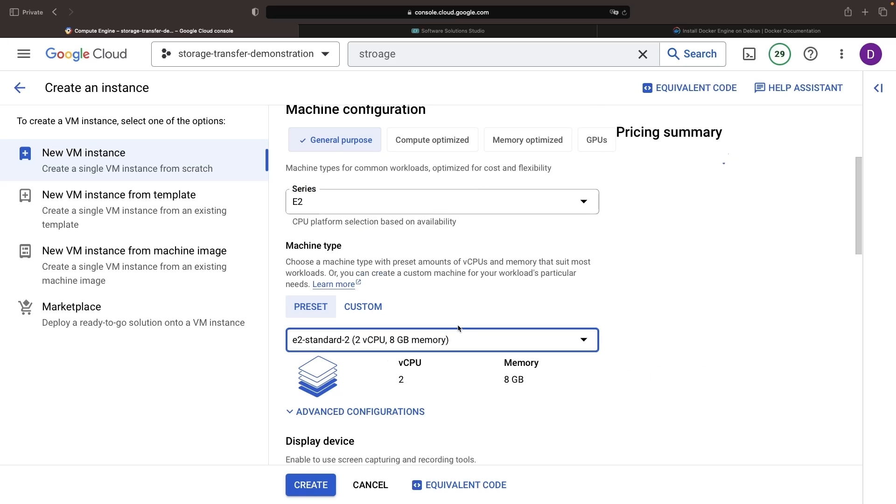
Step: Allow the VM full access to all Cloud APIs, keep the default Debian boot disk, and create the instance
{"action": "scroll", "coordinate": [458, 328], "scroll_direction": "down", "scroll_amount": 3}
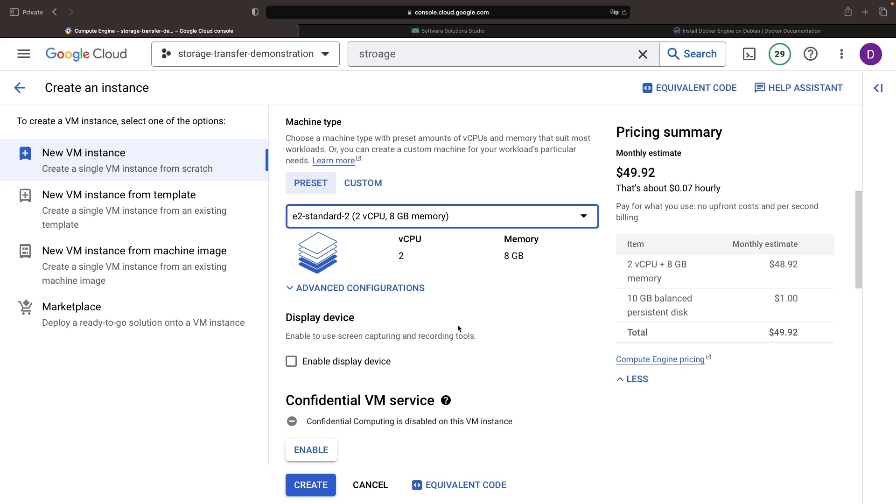
{"action": "scroll", "coordinate": [457, 324], "scroll_direction": "down", "scroll_amount": 8}
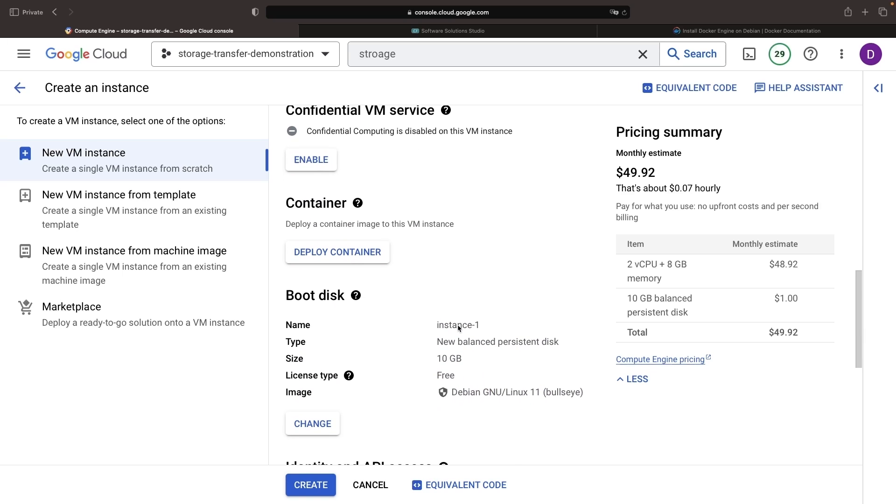
{"action": "scroll", "coordinate": [458, 325], "scroll_direction": "down", "scroll_amount": 1}
{"action": "scroll", "coordinate": [458, 327], "scroll_direction": "down", "scroll_amount": 1}
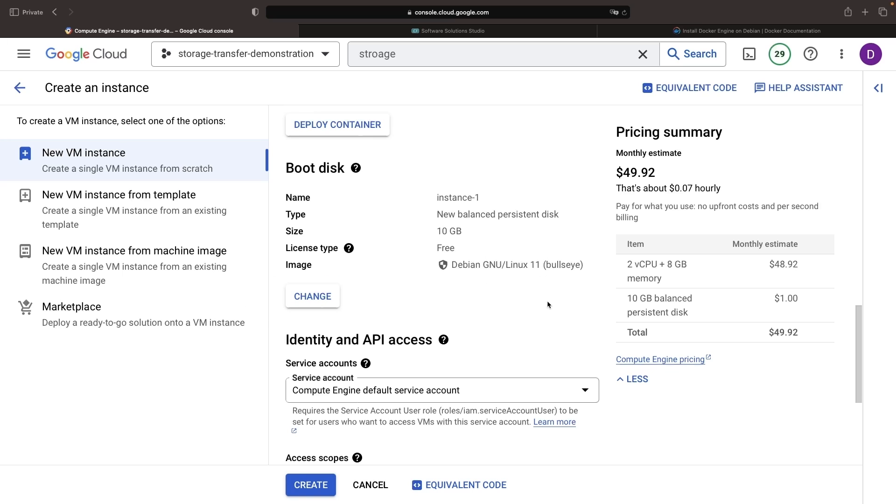
{"action": "scroll", "coordinate": [547, 304], "scroll_direction": "down", "scroll_amount": 3}
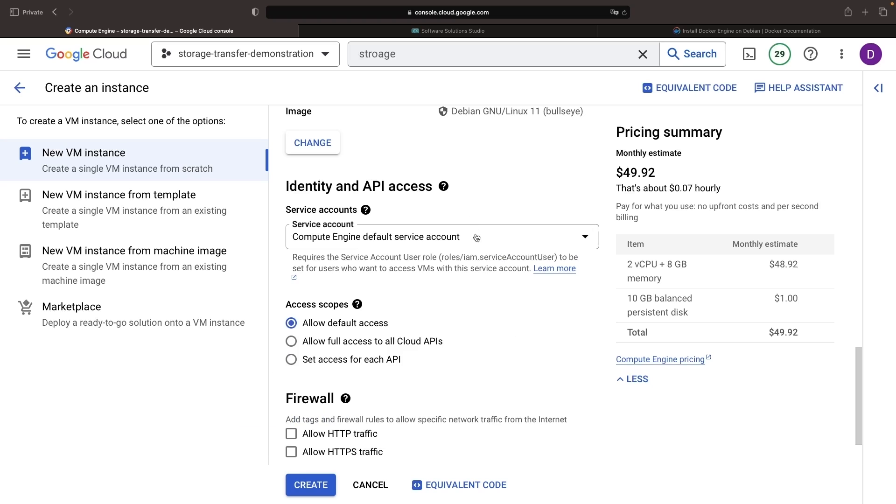
{"action": "scroll", "coordinate": [491, 360], "scroll_direction": "down", "scroll_amount": 2}
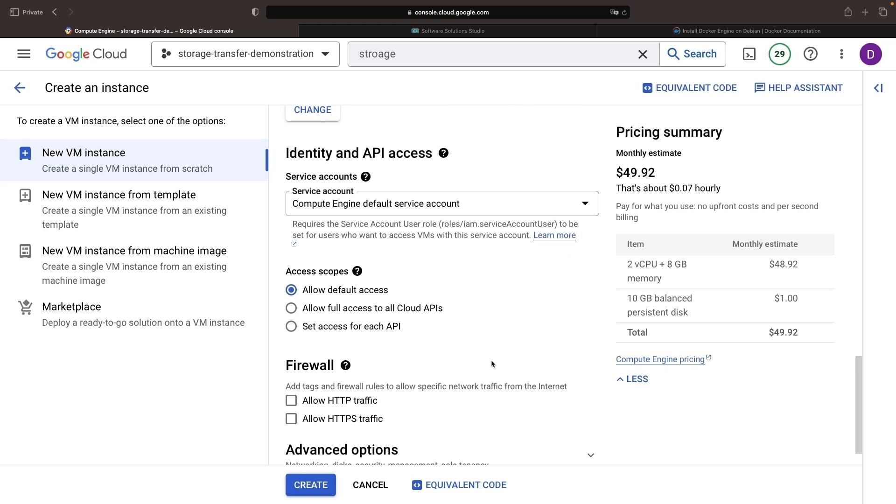
{"action": "left_click", "coordinate": [426, 313]}
{"action": "scroll", "coordinate": [494, 315], "scroll_direction": "down", "scroll_amount": 1}
{"action": "left_click", "coordinate": [311, 485]}
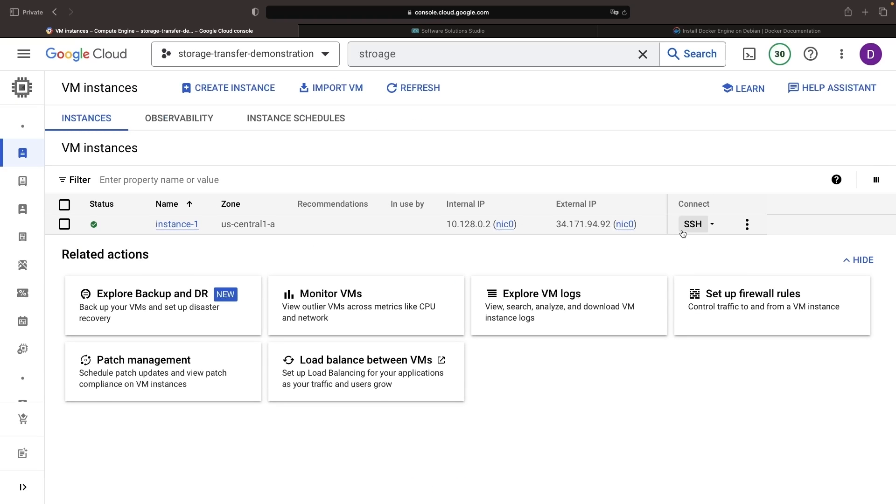
Step: Open a browser SSH session to instance-1, allowing the blocked pop-up, and run gcloud to check that the CLI is available
{"action": "left_click", "coordinate": [686, 228]}
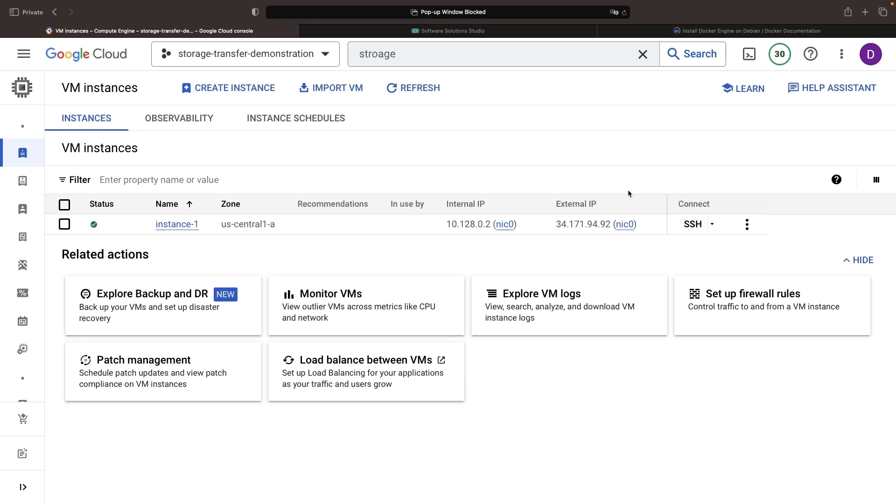
{"action": "left_click", "coordinate": [615, 12]}
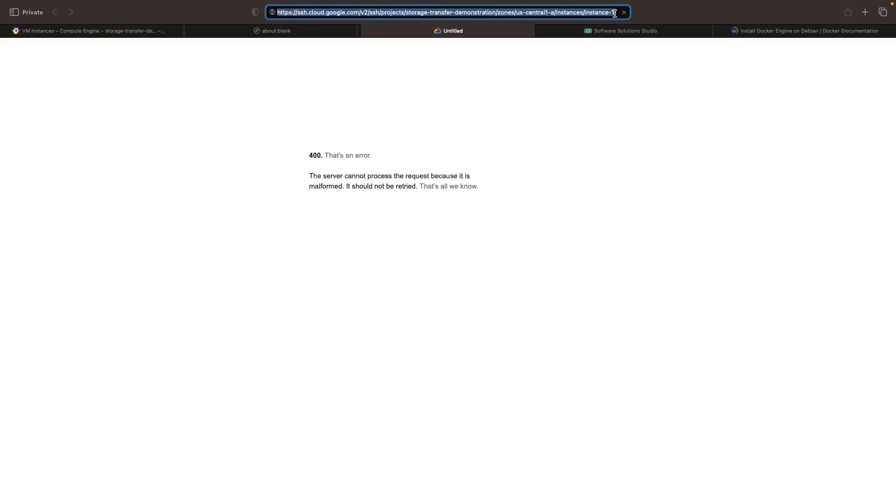
{"action": "left_click", "coordinate": [364, 31]}
{"action": "left_click", "coordinate": [186, 30]}
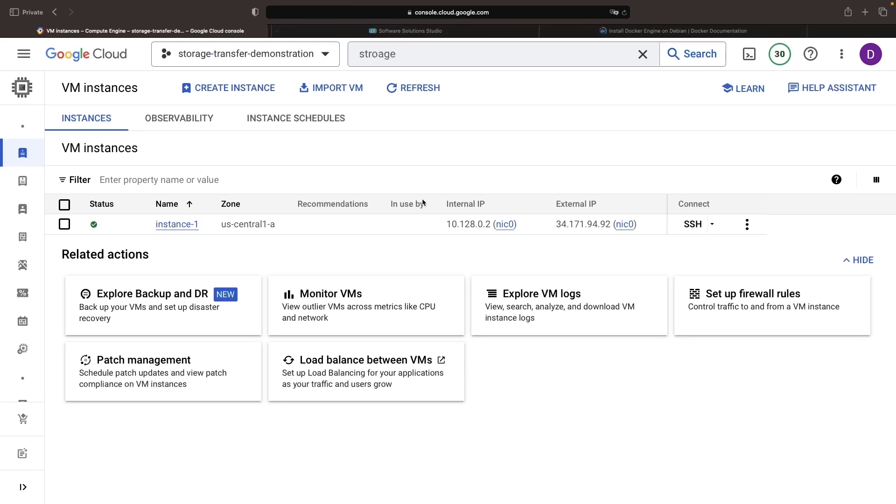
{"action": "left_click", "coordinate": [693, 225]}
{"action": "type", "text": "gcloud"}
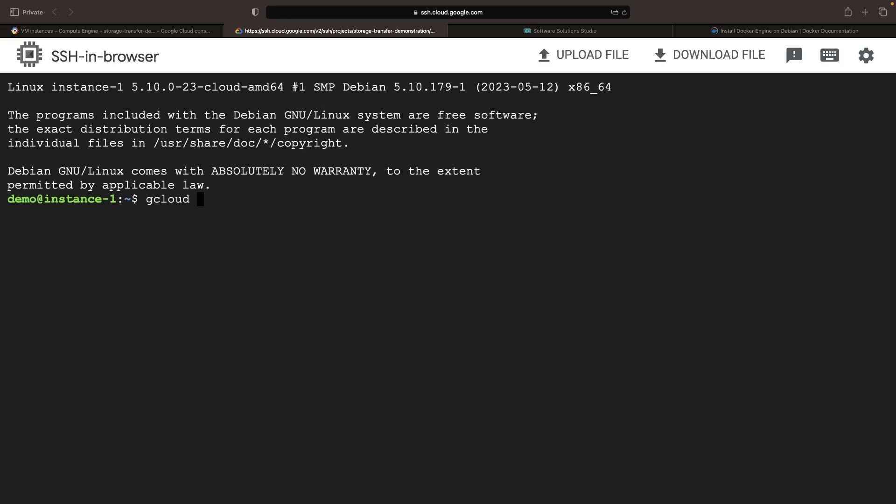
{"action": "key", "text": "Return"}
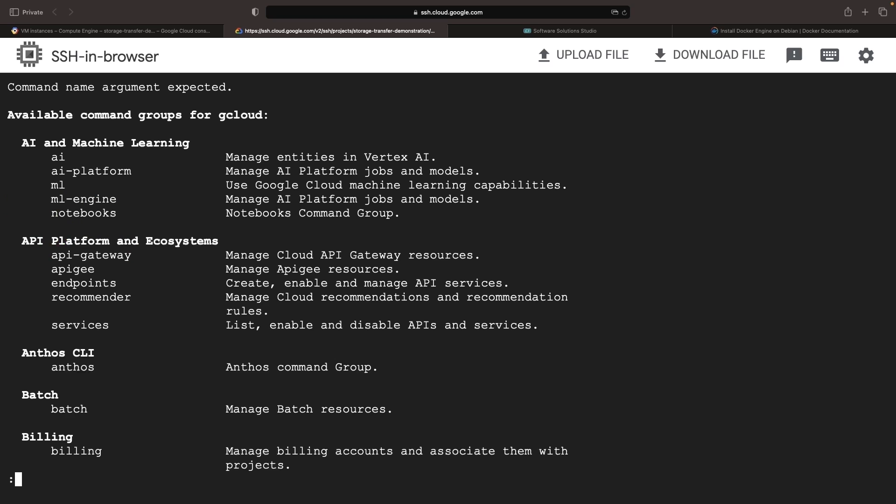
Step: Switch to the Docker documentation and review the instructions for installing Docker Engine on Debian
{"action": "left_click", "coordinate": [735, 31]}
{"action": "scroll", "coordinate": [500, 335], "scroll_direction": "down", "scroll_amount": 10}
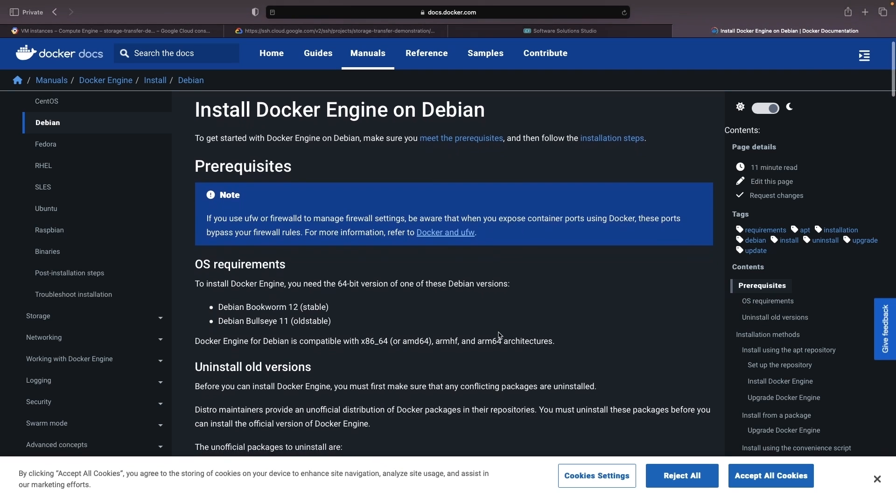
{"action": "scroll", "coordinate": [500, 336], "scroll_direction": "down", "scroll_amount": 8}
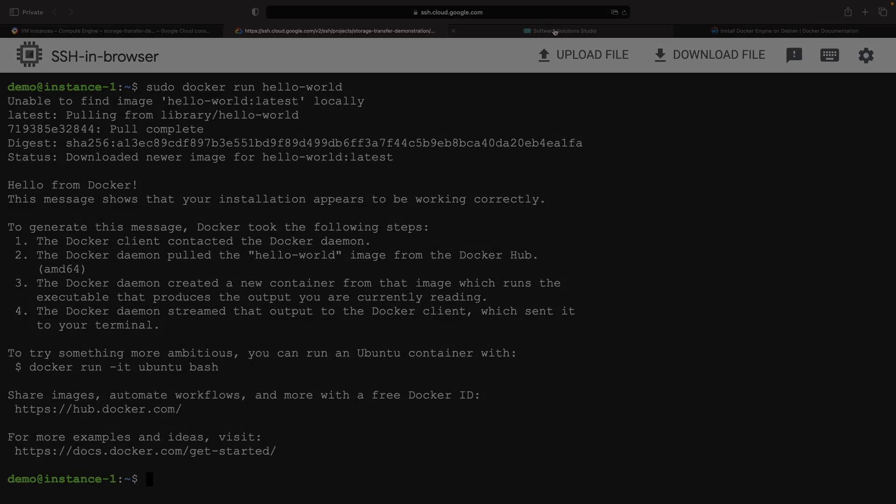
Step: Switch to Software Solutions Studio and select the agent installation command in the simulation summary
{"action": "left_click", "coordinate": [555, 32]}
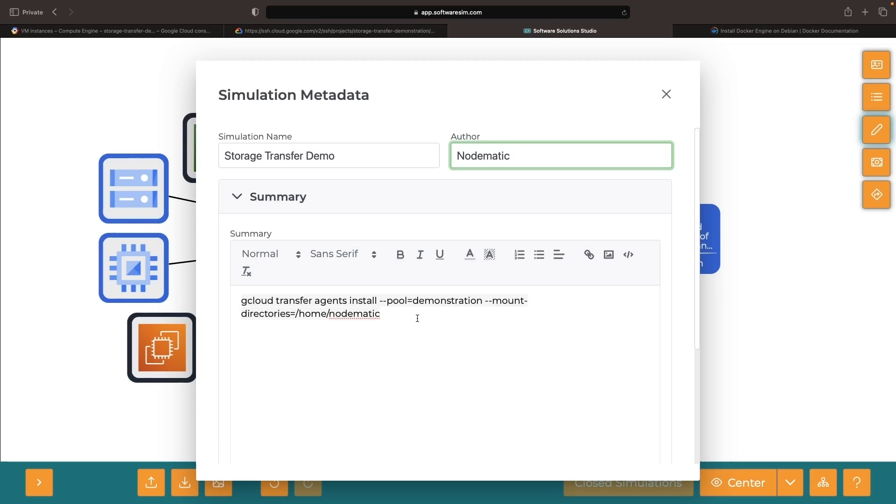
{"action": "left_click_drag", "start_coordinate": [417, 319], "coordinate": [241, 300]}
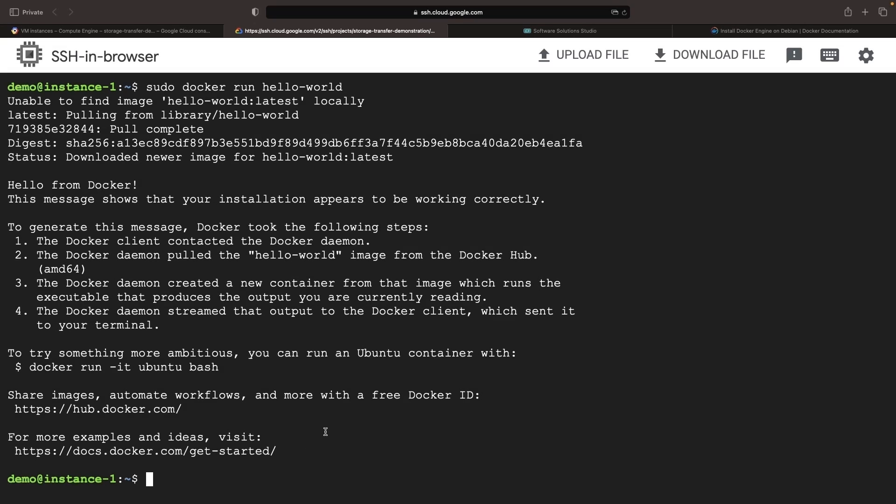
Step: In the SSH session, add the user nodematic with sudo adduser, set the account password, and accept the default user details
{"action": "type", "text": "sudo adduser nodematic"}
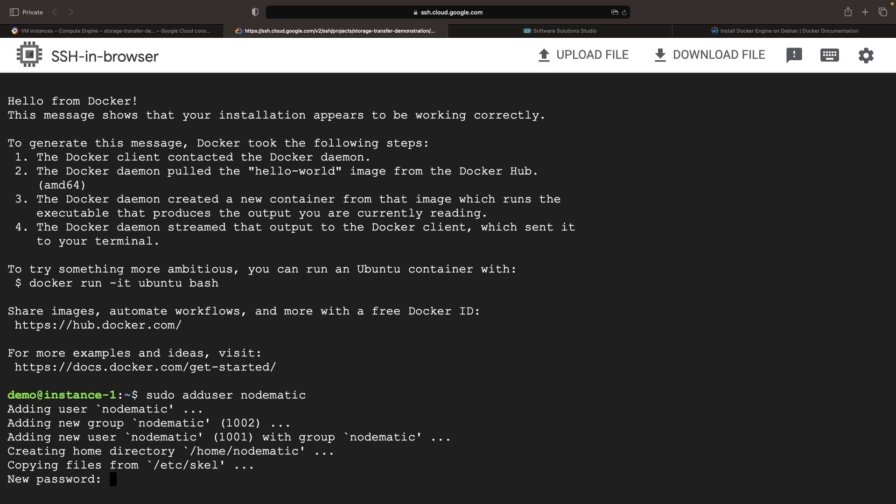
{"action": "key", "text": "Return"}
{"action": "key", "text": "Return"}
{"action": "key", "text": "Return"}
{"action": "key", "text": "Return"}
{"action": "key", "text": "Return"}
{"action": "key", "text": "Return"}
{"action": "key", "text": "Return"}
{"action": "key", "text": "Return"}
{"action": "type", "text": "sudo echo"}
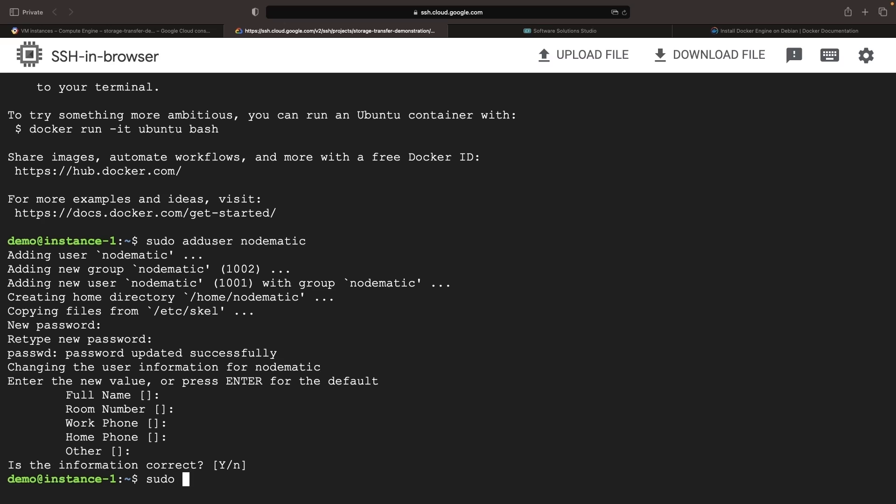
{"action": "key", "text": "BackSpace"}
{"action": "key", "text": "BackSpace"}
{"action": "key", "text": "BackSpace"}
{"action": "key", "text": "BackSpace"}
{"action": "key", "text": "BackSpace"}
{"action": "key", "text": "BackSpace"}
{"action": "key", "text": "BackSpace"}
{"action": "key", "text": "BackSpace"}
{"action": "key", "text": "BackSpace"}
{"action": "key", "text": "BackSpace"}
Step: Write "Hello World" to /home/nodematic/test.txt using echo and sudo tee, and list the contents of /home/nodematic
{"action": "type", "text": "echo \"Hello W"}
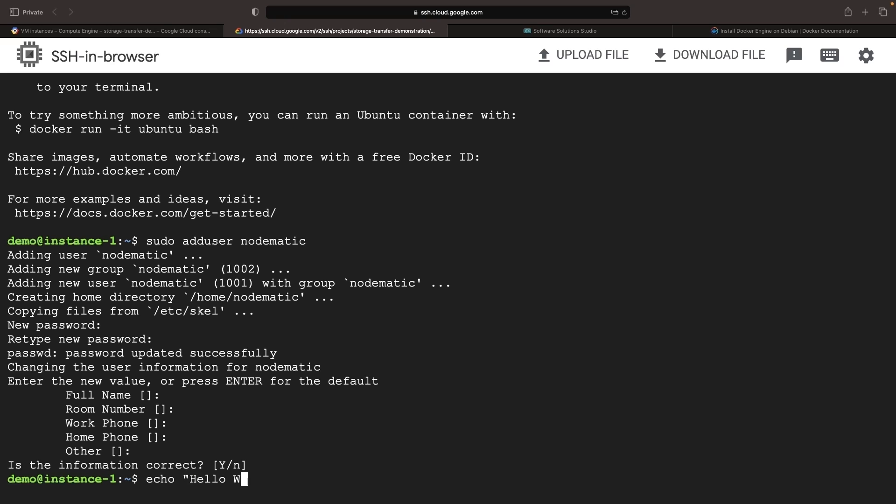
{"action": "type", "text": "orld\" | sudo tee /home/nodematic/test.txt"}
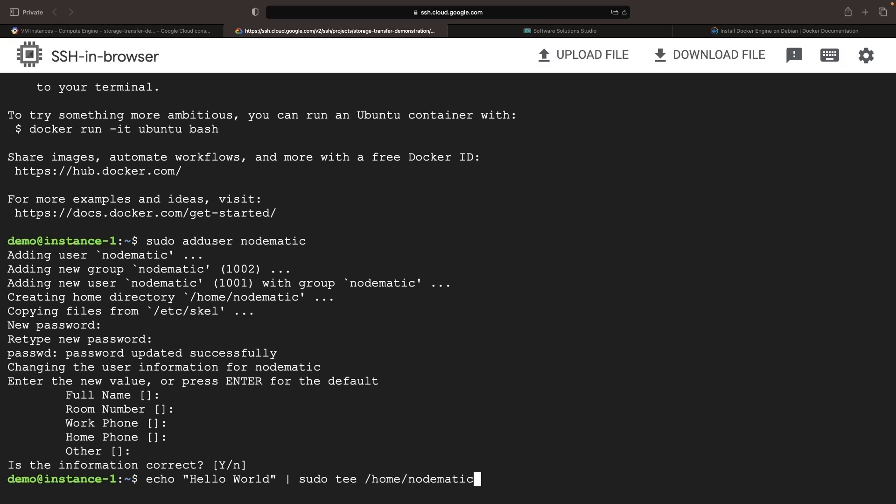
{"action": "key", "text": "Return"}
{"action": "type", "text": "sudo ls /home/nodematic"}
{"action": "key", "text": "Return"}
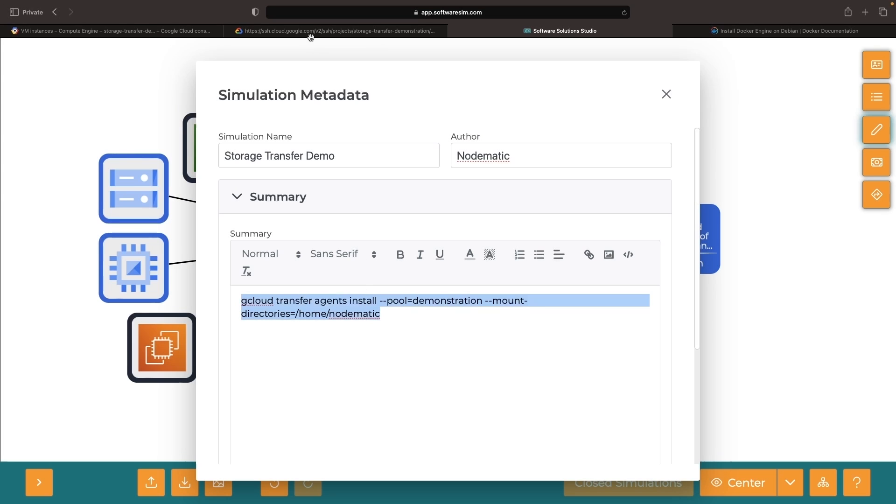
Step: Run the agent installation command for the demonstration pool with mount directory /home/nodematic in the SSH session, and agree to enable the storagetransfer API
{"action": "left_click", "coordinate": [311, 33]}
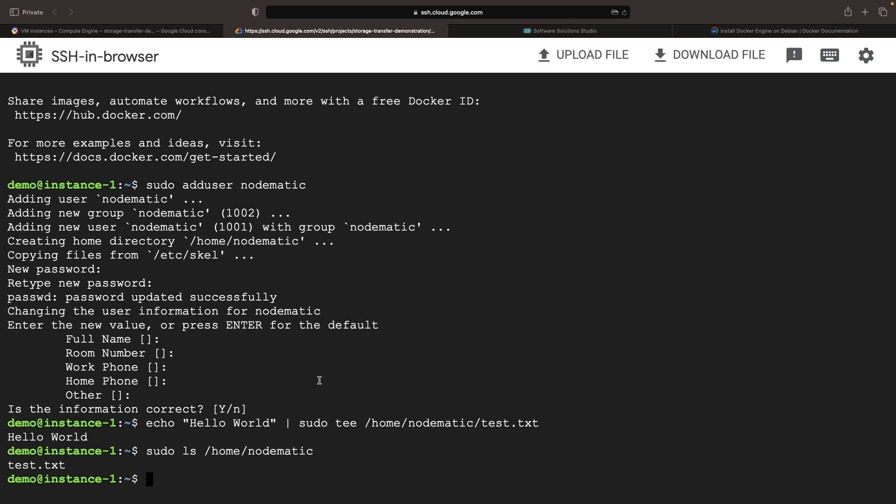
{"action": "type", "text": "gcloud transfer agents install --pool=demonstration --mount-directories=/home/nodematic"}
{"action": "key", "text": "Return"}
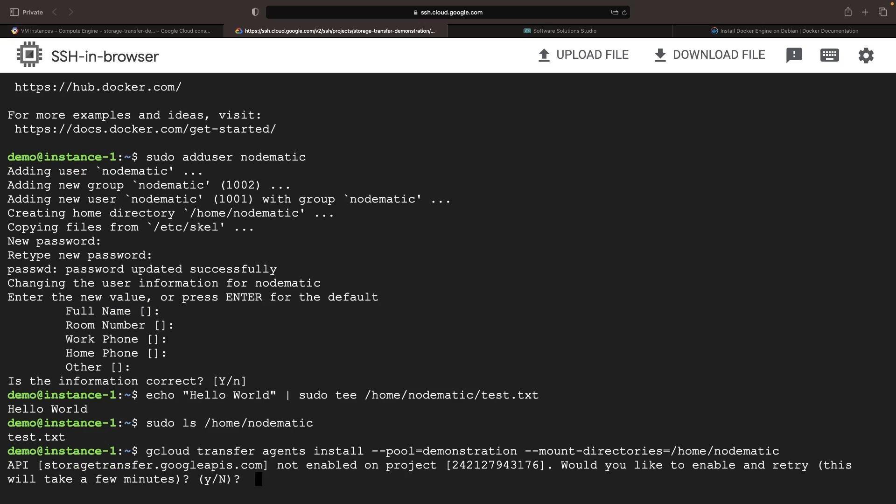
{"action": "type", "text": "y"}
{"action": "key", "text": "Return"}
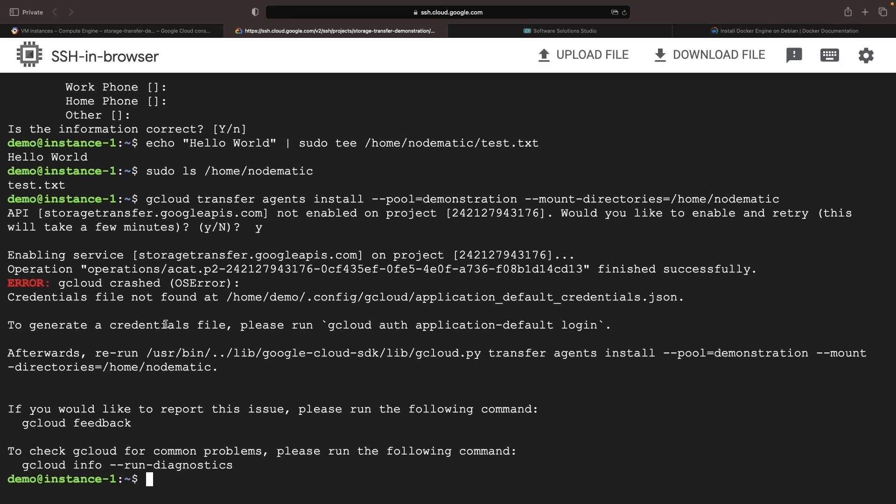
Step: Run gcloud auth application-default login, agree to continue, and paste the authorization code
{"action": "type", "text": "gcloud auth application-default login"}
{"action": "key", "text": "Return"}
{"action": "key", "text": "Return"}
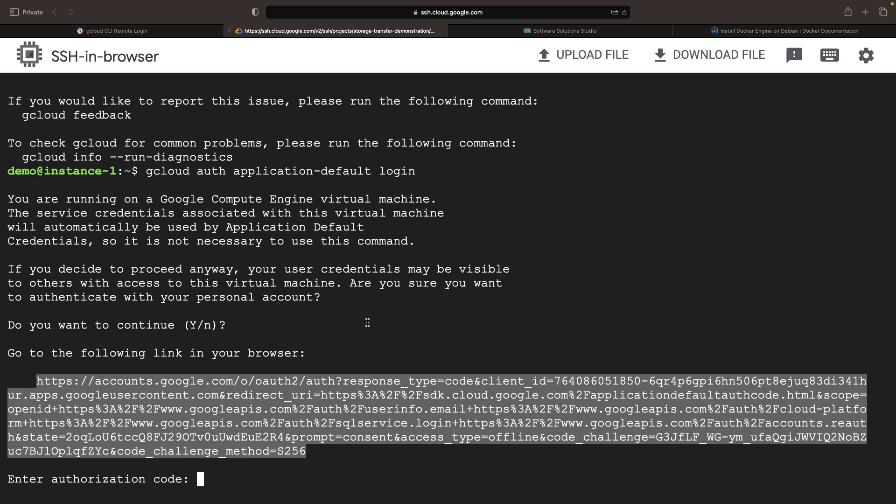
{"action": "key", "text": "super+v"}
{"action": "key", "text": "Return"}
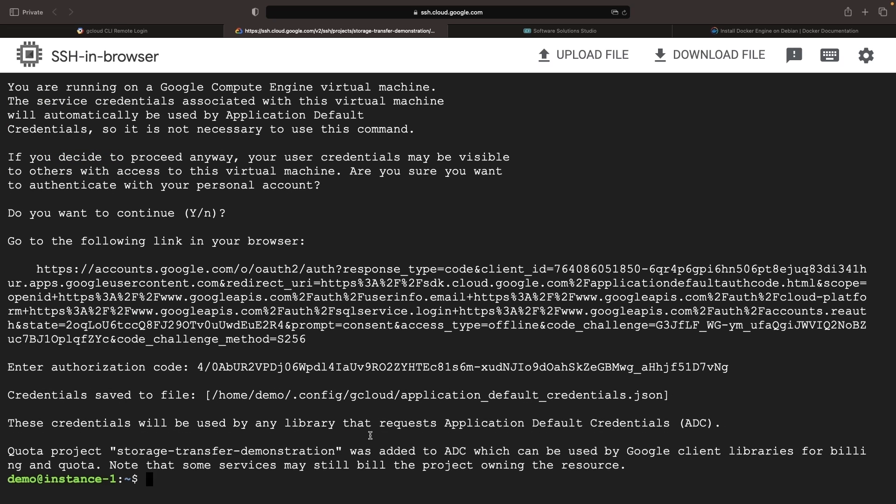
Step: Rerun the agent installation command for the demonstration pool with /home/nodematic as the mount directory
{"action": "key", "text": "Up"}
{"action": "key", "text": "Up"}
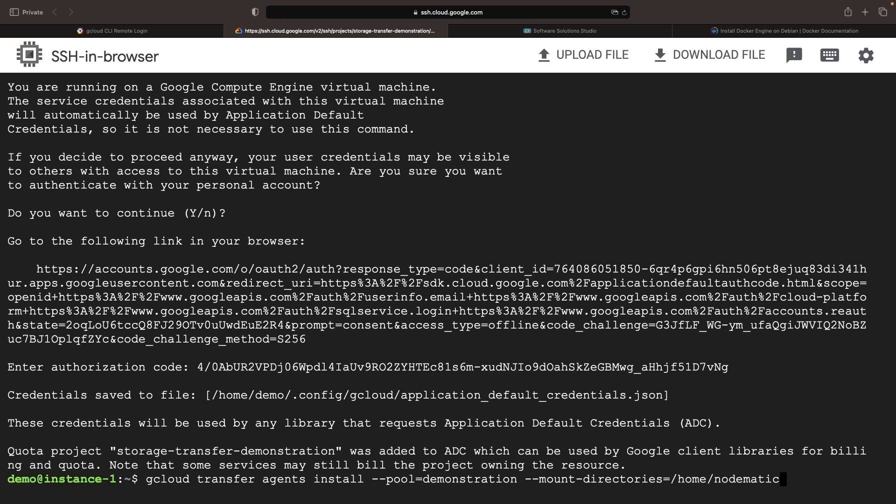
{"action": "key", "text": "Return"}
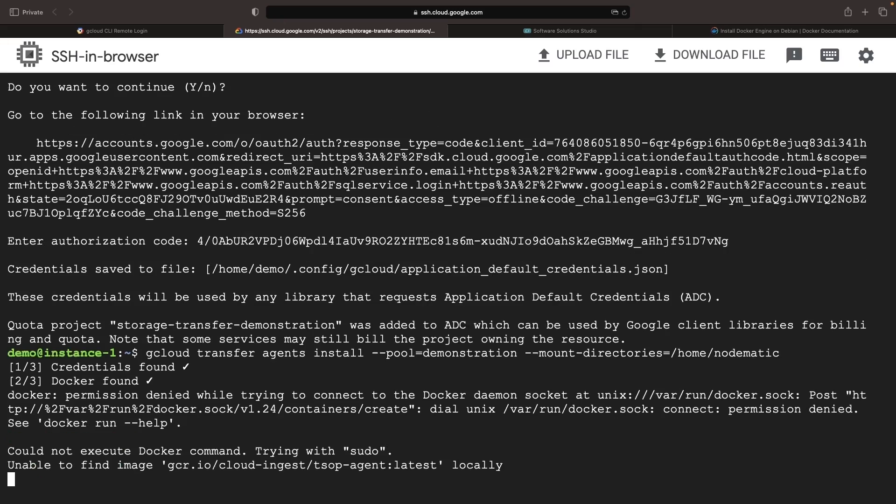
Step: List the running Docker containers with sudo docker ps and copy the ID of the tsop-agent container
{"action": "type", "text": "ps"}
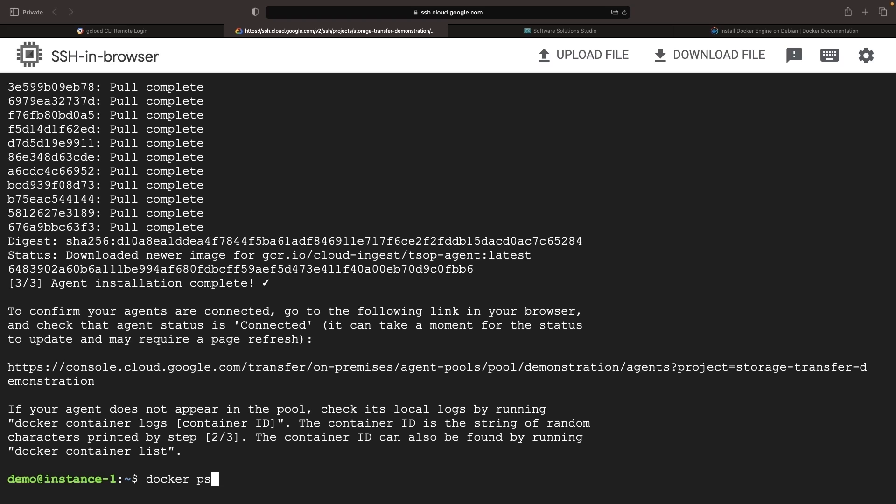
{"action": "key", "text": "ctrl+a"}
{"action": "type", "text": "sudo"}
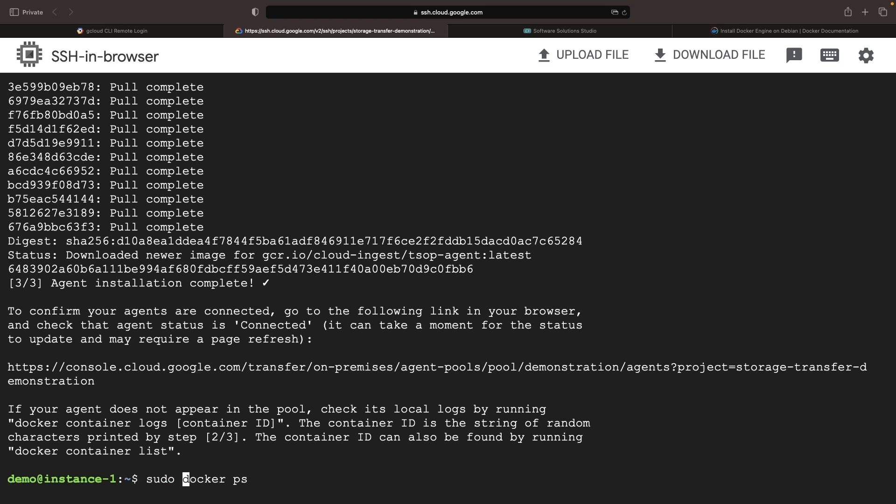
{"action": "key", "text": "Return"}
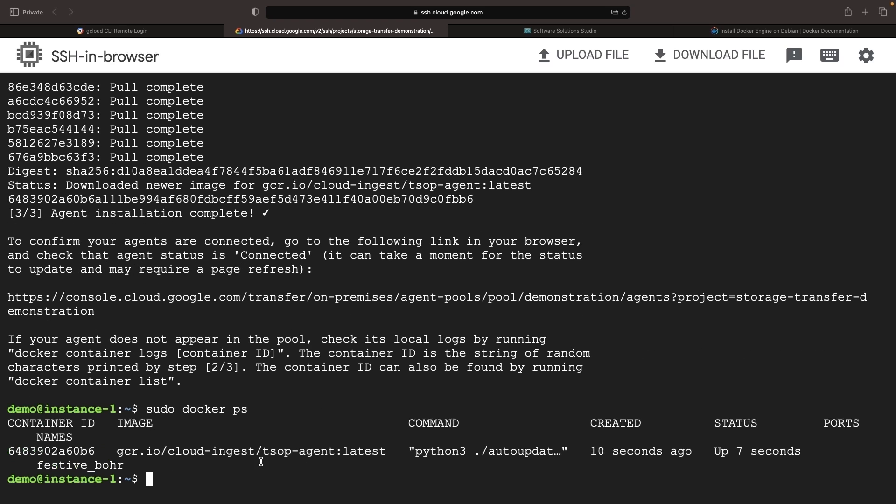
{"action": "double_click", "coordinate": [65, 450]}
{"action": "right_click", "coordinate": [64, 450]}
{"action": "left_click", "coordinate": [77, 365]}
{"action": "type", "text": "sudo d"}
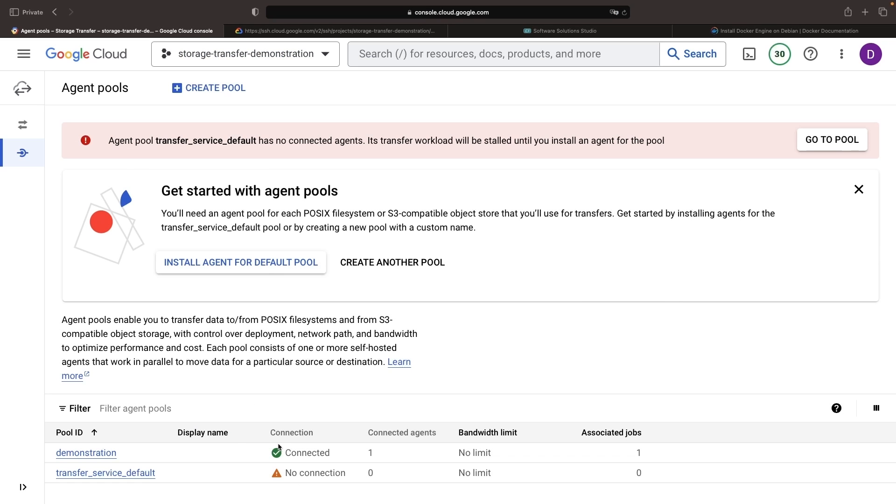
Step: In the Google Cloud console, check the demonstration pool's agent connection and the transfer job list, and return to the demonstration pool
{"action": "left_click", "coordinate": [110, 454]}
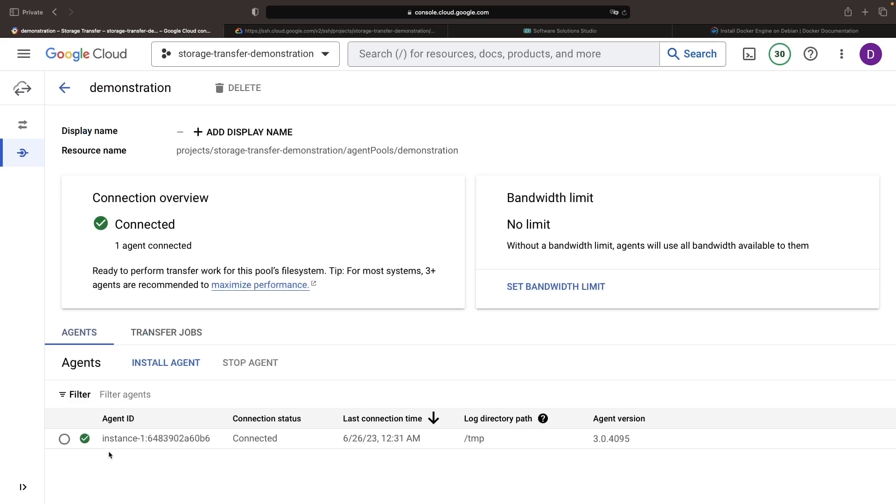
{"action": "left_click", "coordinate": [24, 124]}
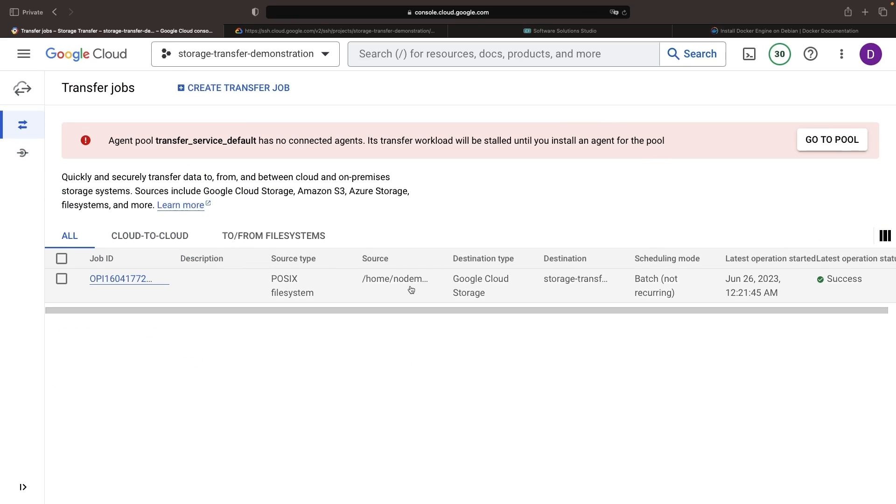
{"action": "left_click", "coordinate": [42, 153]}
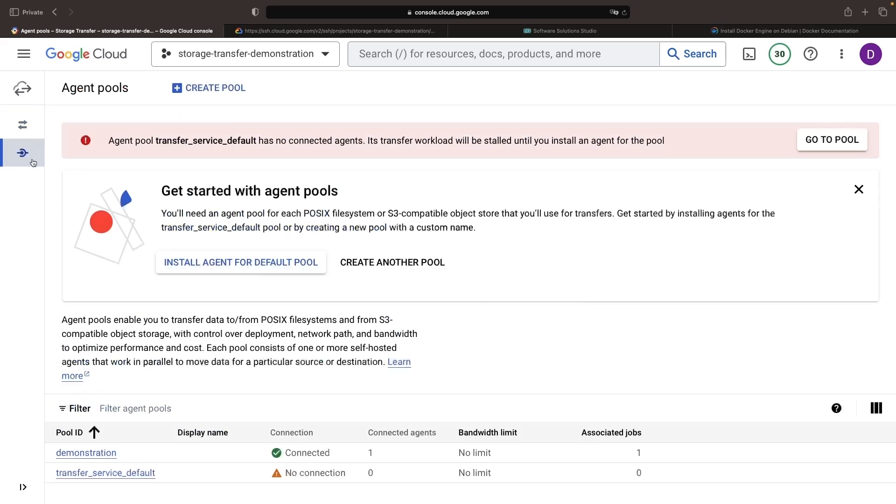
{"action": "left_click", "coordinate": [80, 454]}
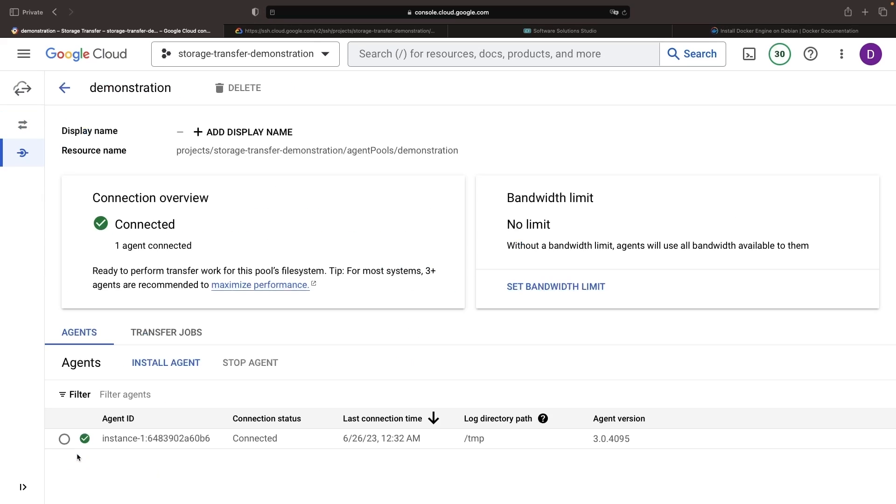
Step: Check the demonstration pool's transfer jobs, and open the storage-transfer-demonstration bucket in Cloud Storage to view its objects
{"action": "left_click", "coordinate": [182, 334]}
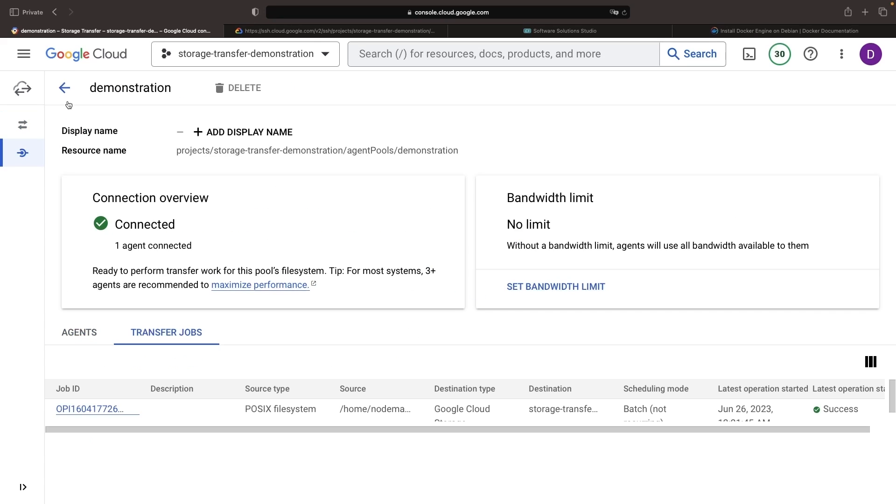
{"action": "left_click", "coordinate": [23, 56]}
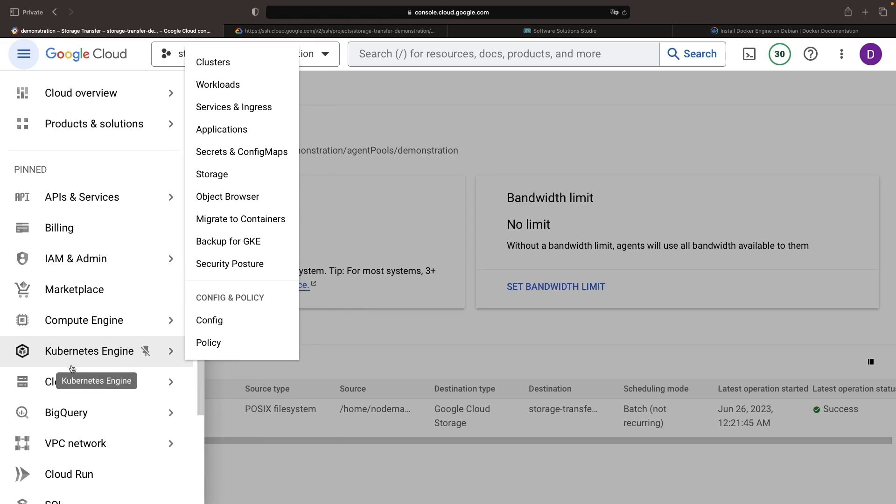
{"action": "mouse_move", "coordinate": [74, 347]}
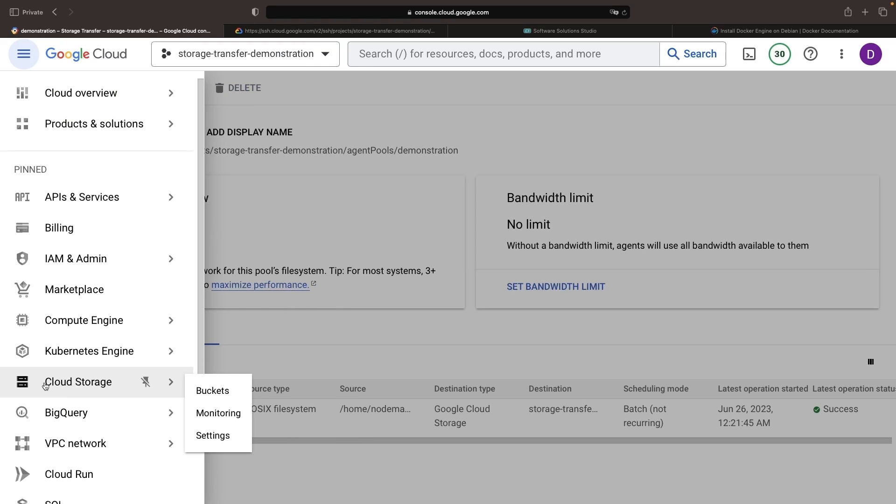
{"action": "left_click", "coordinate": [56, 382]}
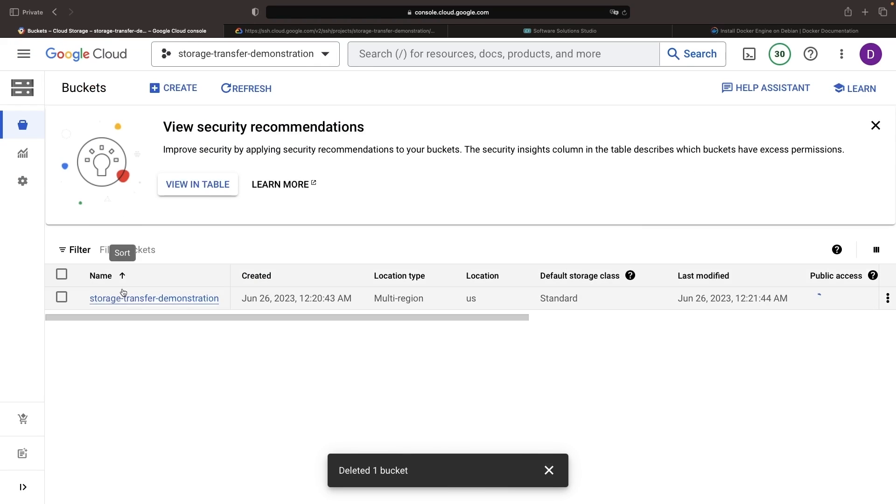
{"action": "left_click", "coordinate": [120, 297]}
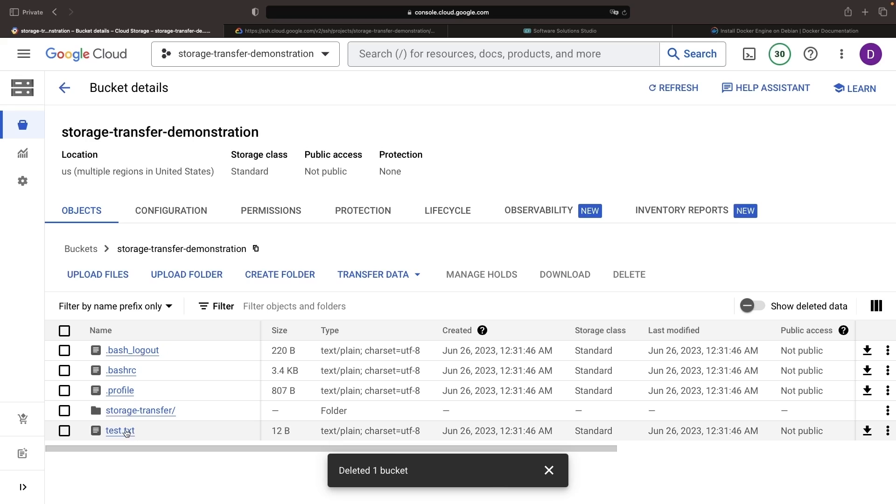
Step: Open the transferred test.txt object from the bucket, view its contents in the browser, and enlarge the text to read it
{"action": "left_click", "coordinate": [121, 432]}
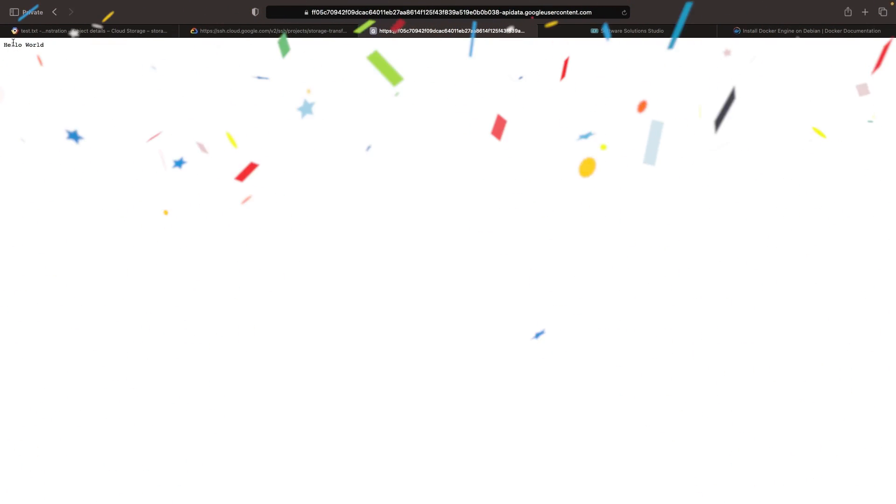
{"action": "key", "text": "super+plus"}
{"action": "key", "text": "super+plus"}
{"action": "key", "text": "super+plus"}
{"action": "key", "text": "super+plus"}
{"action": "key", "text": "super+plus"}
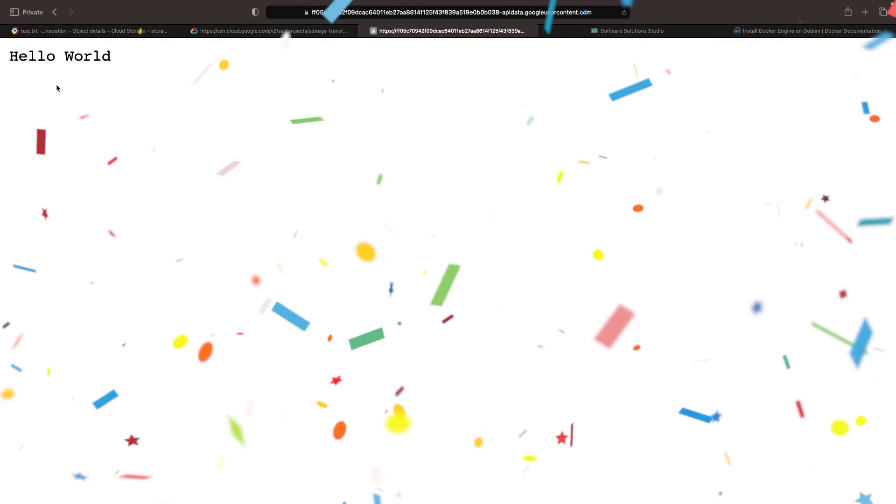
{"action": "double_click", "coordinate": [43, 56]}
{"action": "left_click_drag", "start_coordinate": [42, 56], "coordinate": [183, 68]}
{"action": "double_click", "coordinate": [183, 68]}
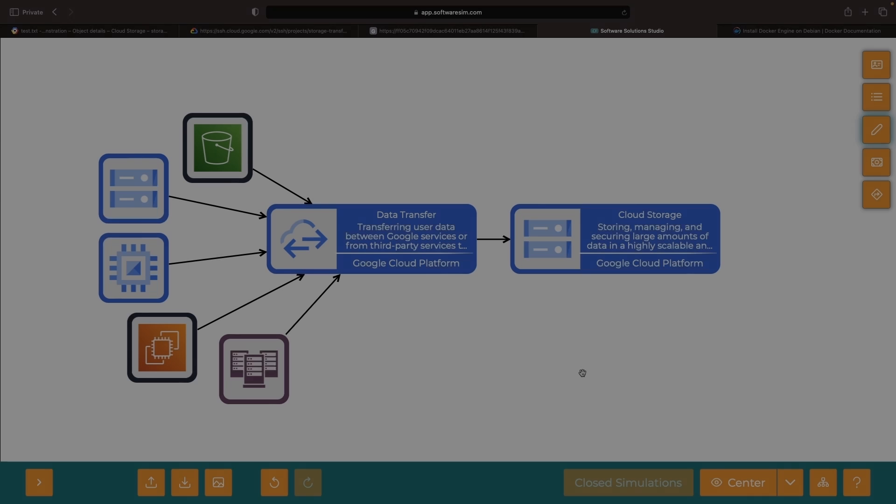